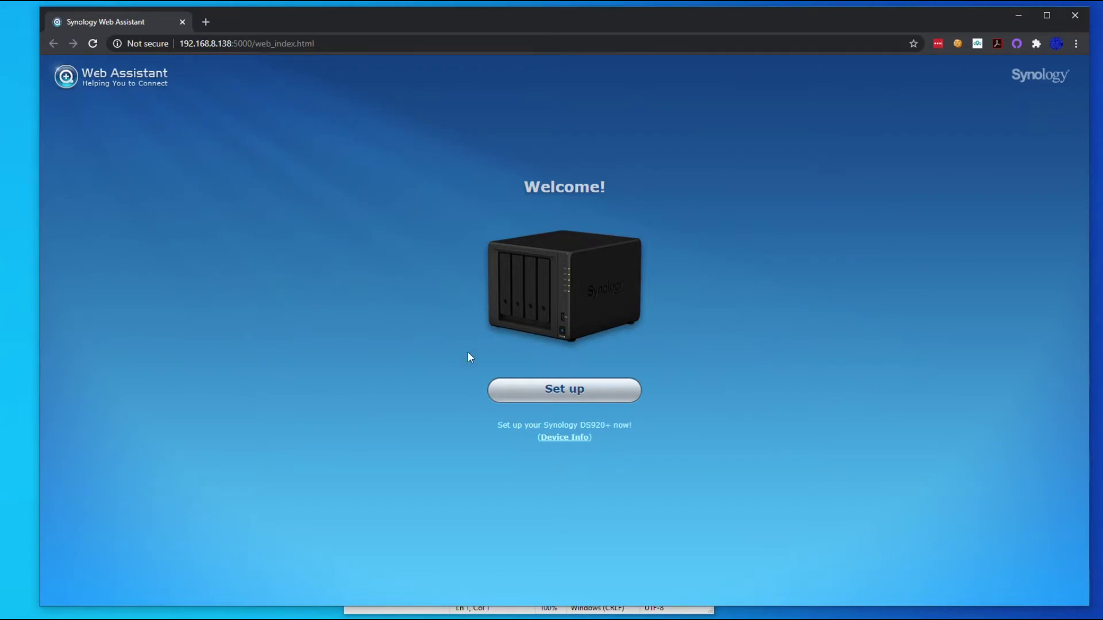
- Install the latest DSM on the DS920+, accepting that data on disks 1, 2 and 3 will be erased
click(569, 395)
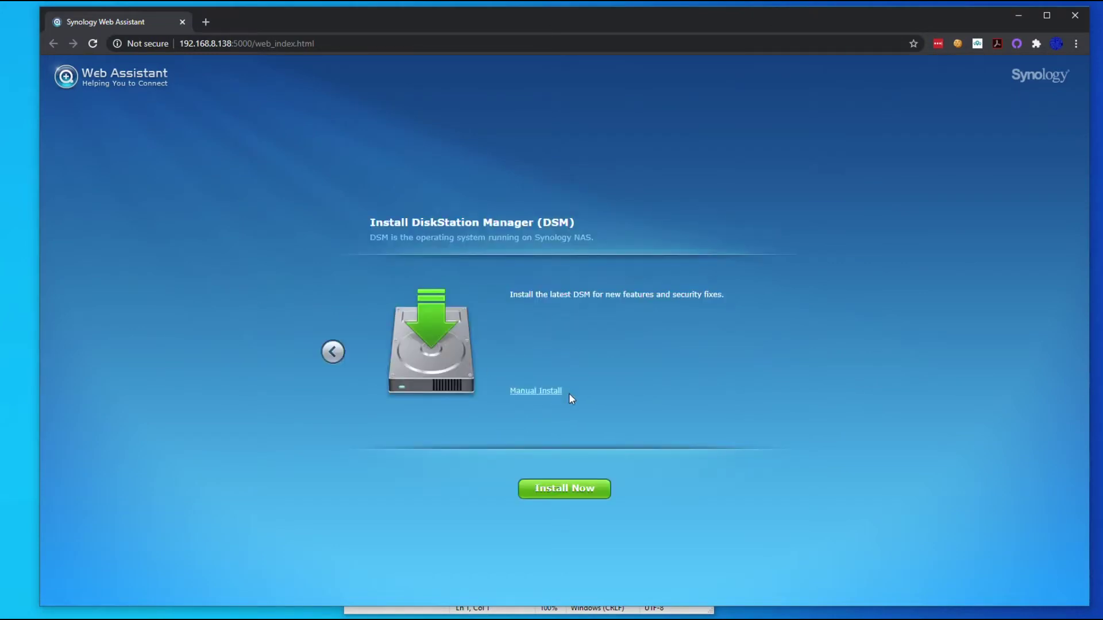
click(549, 488)
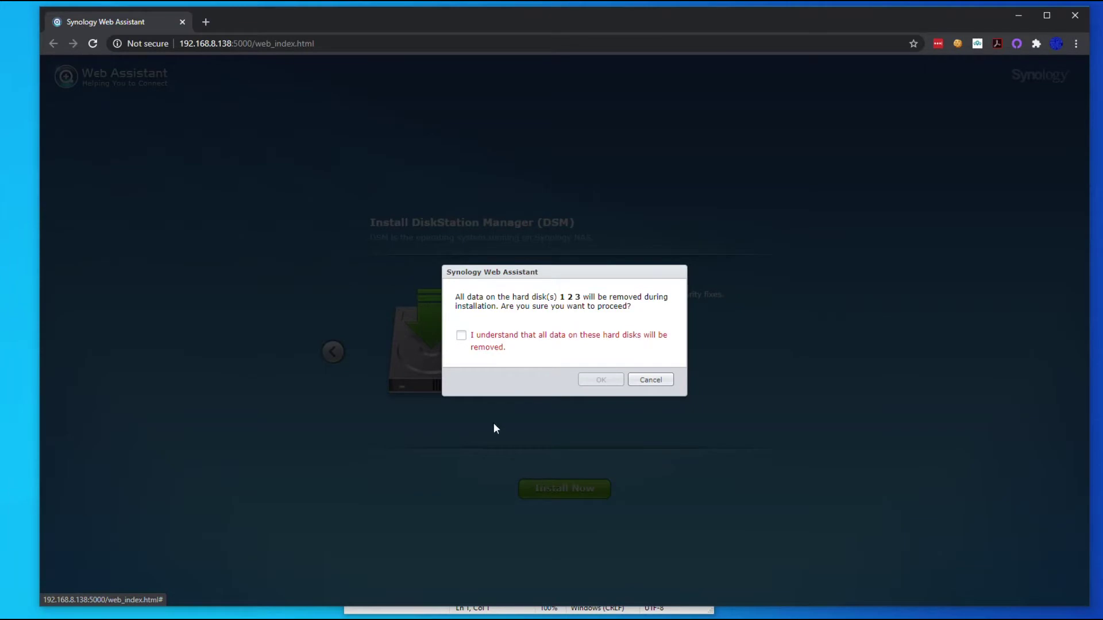
click(461, 336)
click(593, 381)
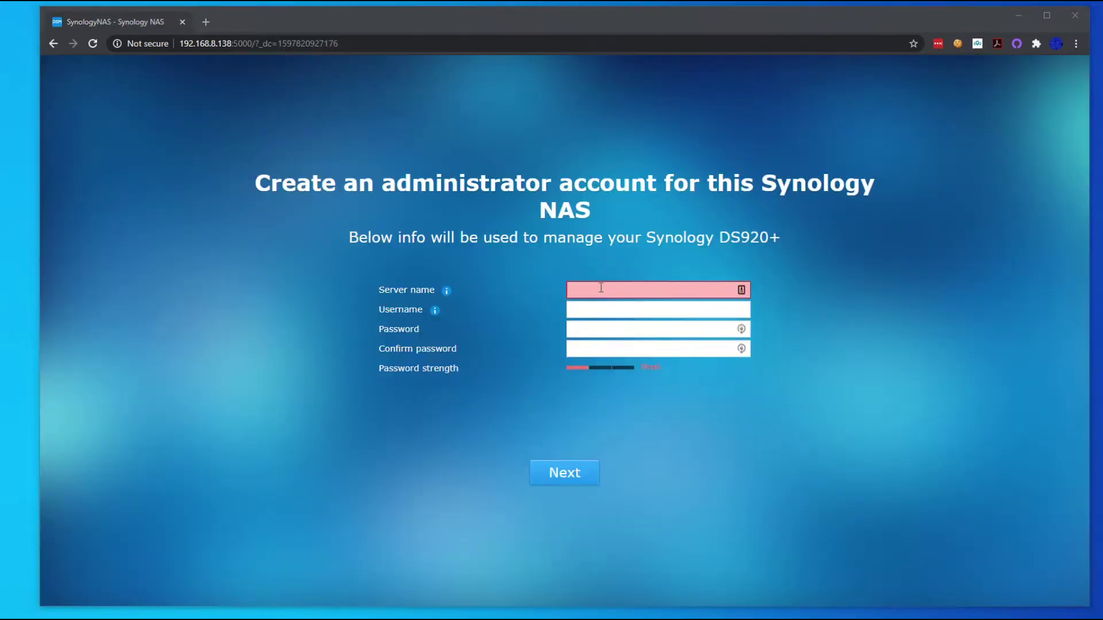
- Name the server synology-nas and create the admin account with a confirmed password
click(601, 288)
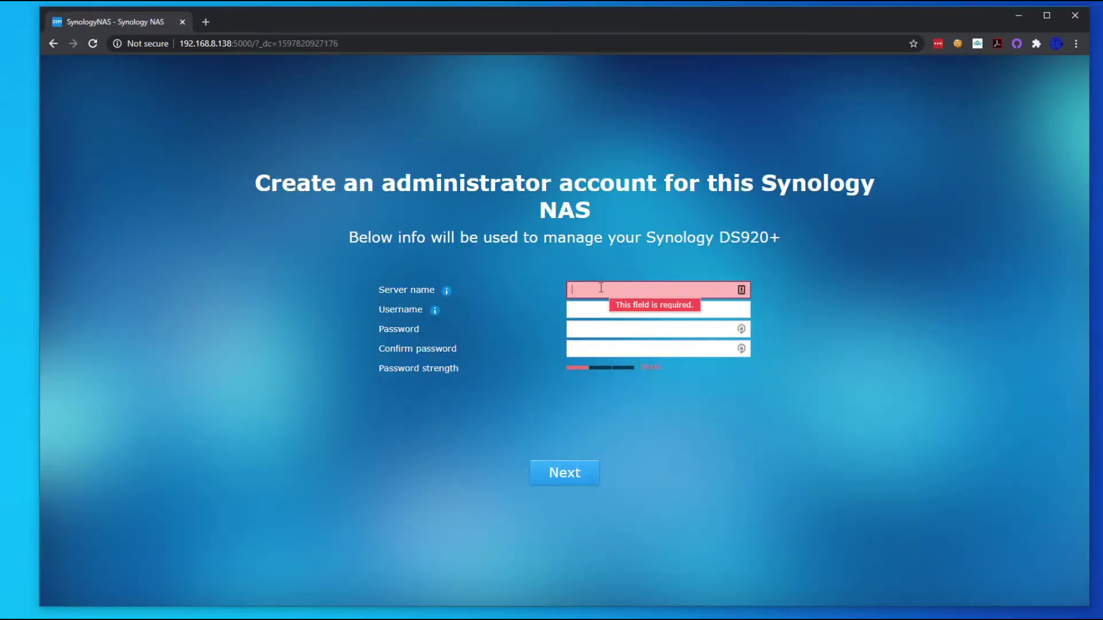
text(synology-nas)
key(Tab)
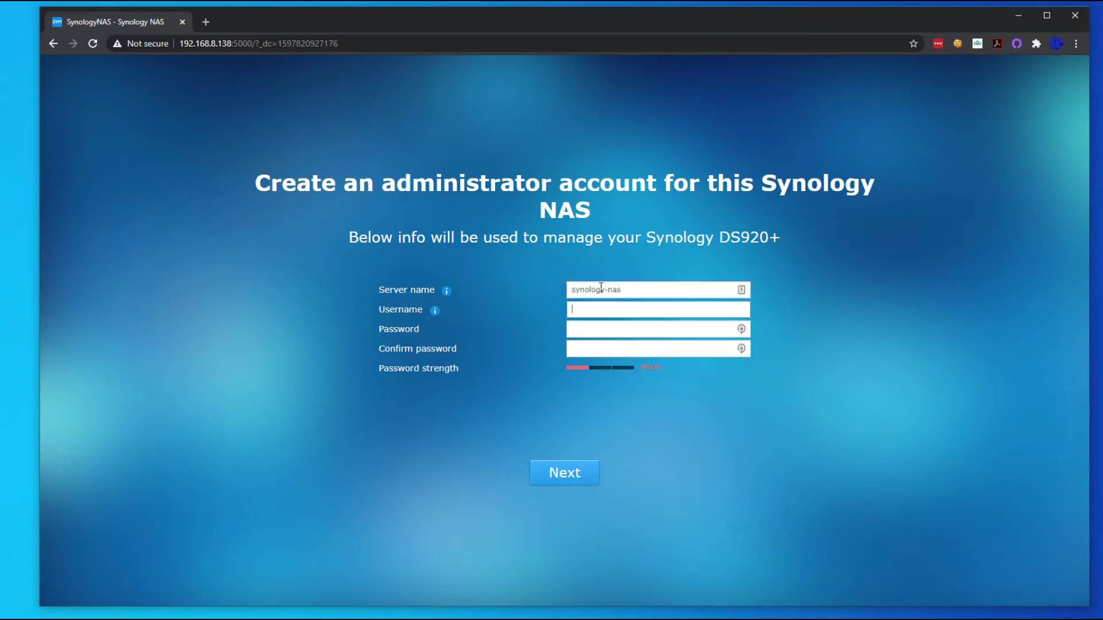
text(admin)
key(Tab)
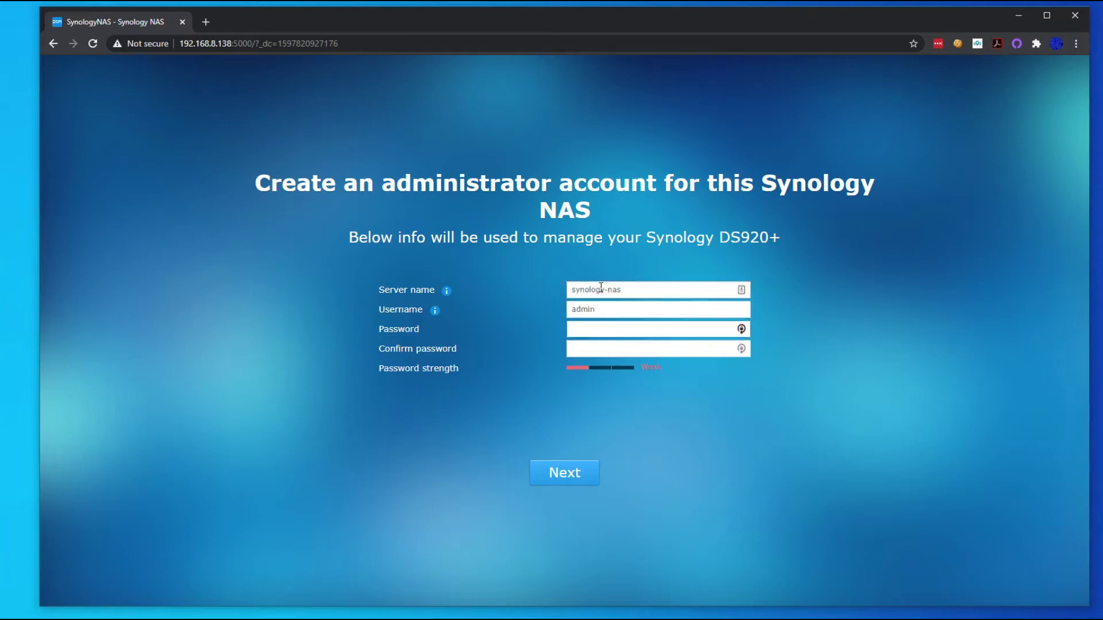
text(*******)
key(Tab)
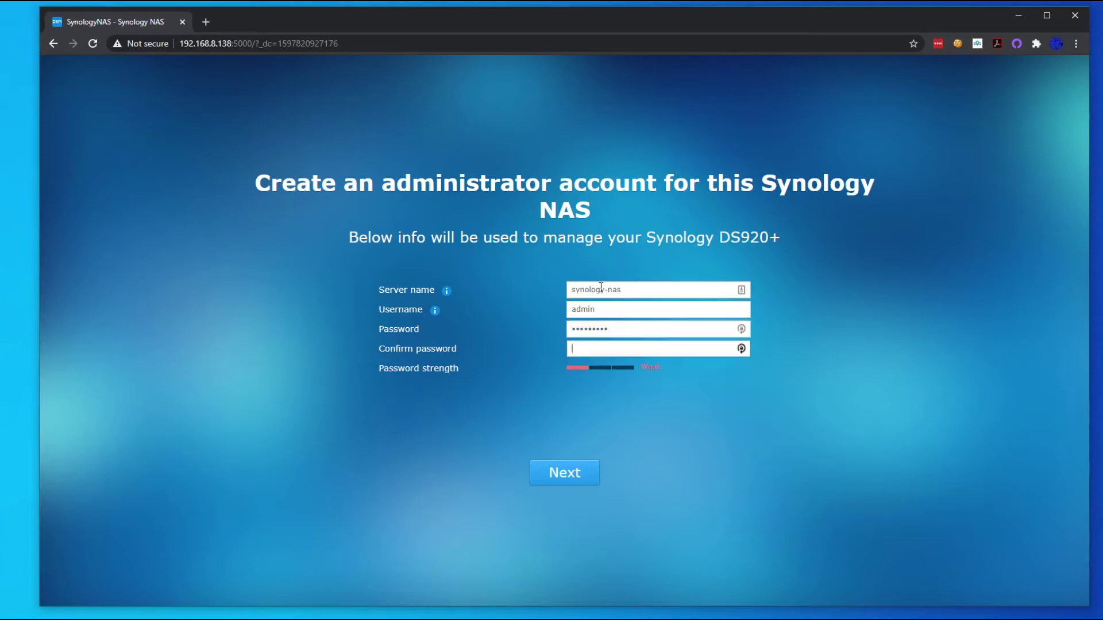
text(**********)
click(543, 480)
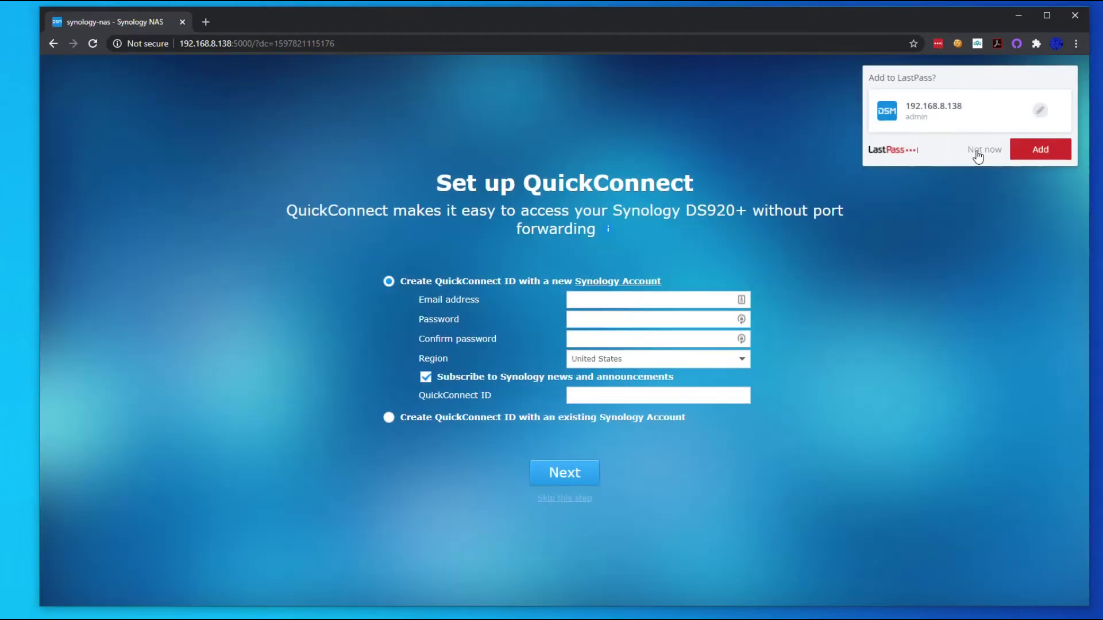
- Skip QuickConnect setup and finish entering the DSM desktop
click(979, 149)
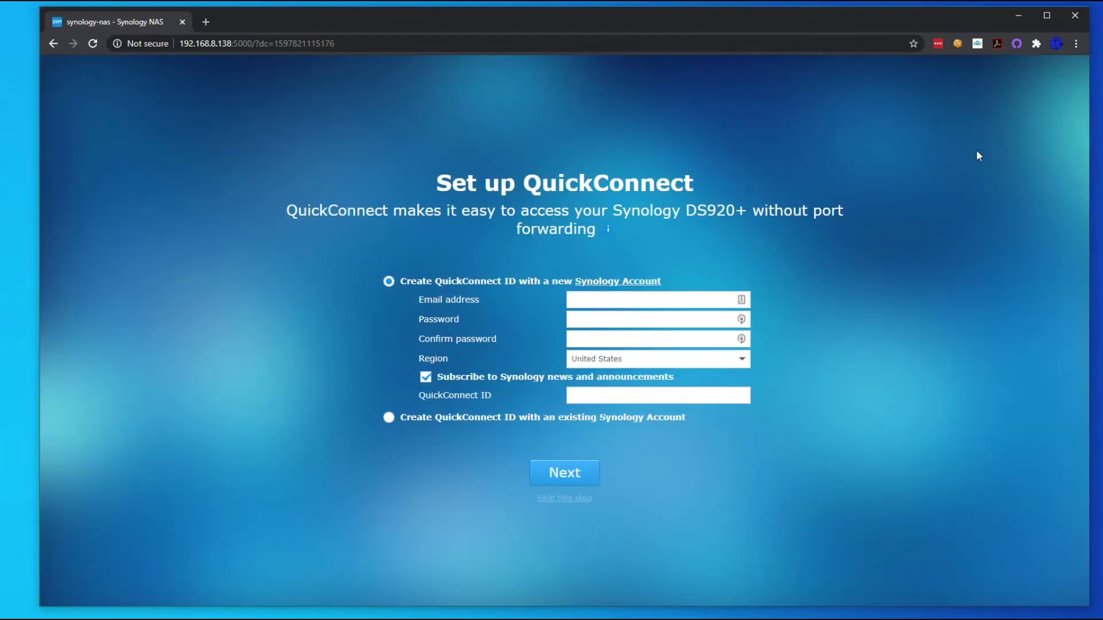
click(563, 497)
click(648, 355)
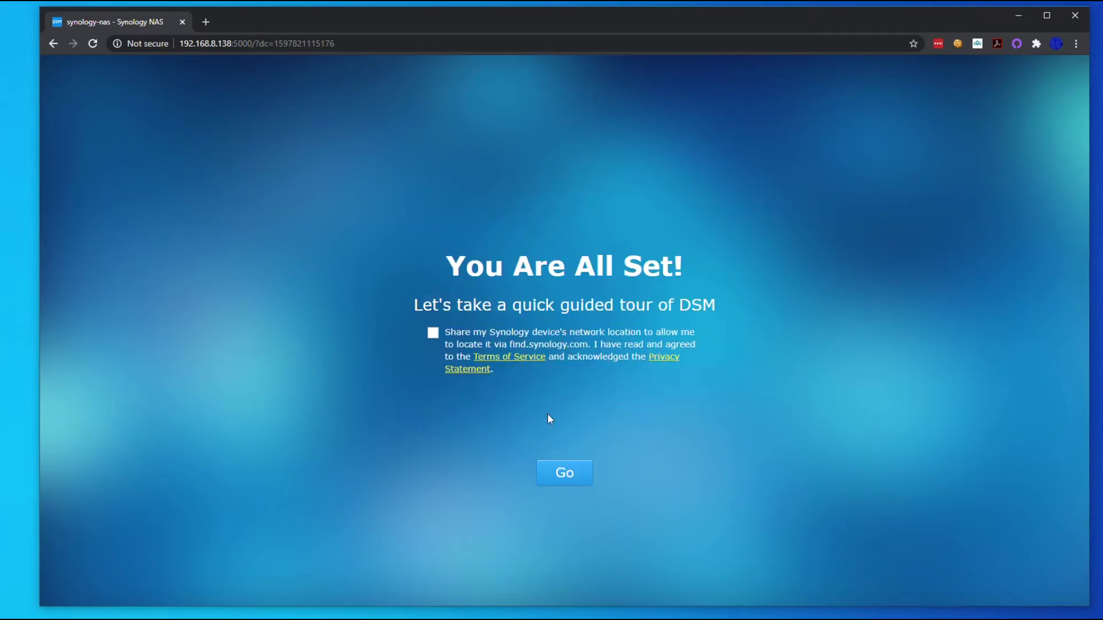
click(568, 480)
- Decline device analytics, dismiss the desktop tips, and remove the DSM Help shortcut
click(566, 467)
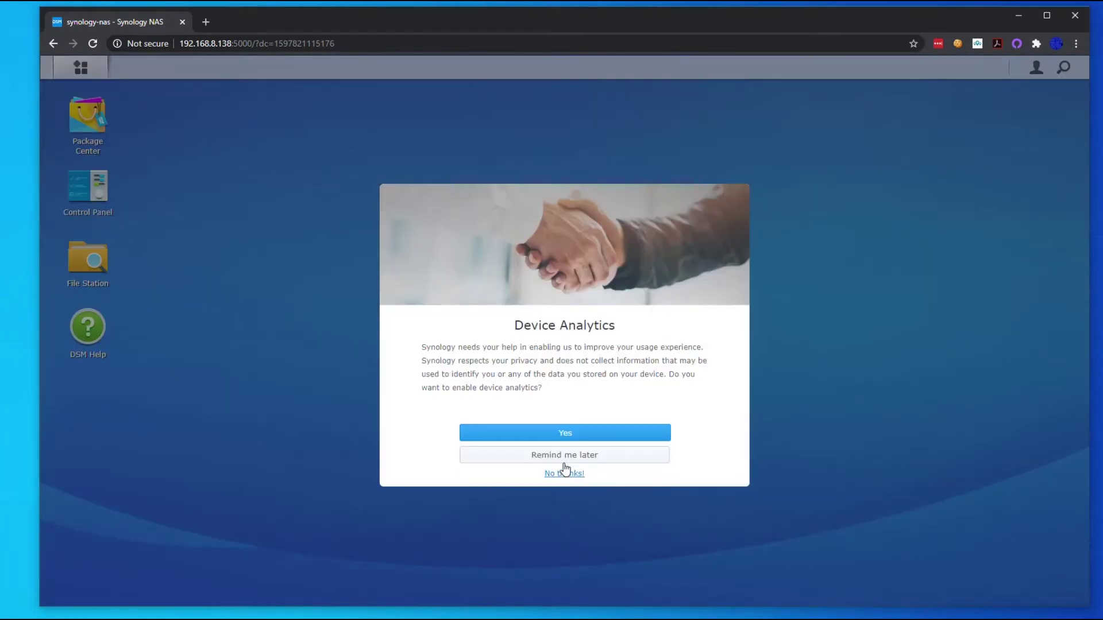
click(566, 473)
click(127, 95)
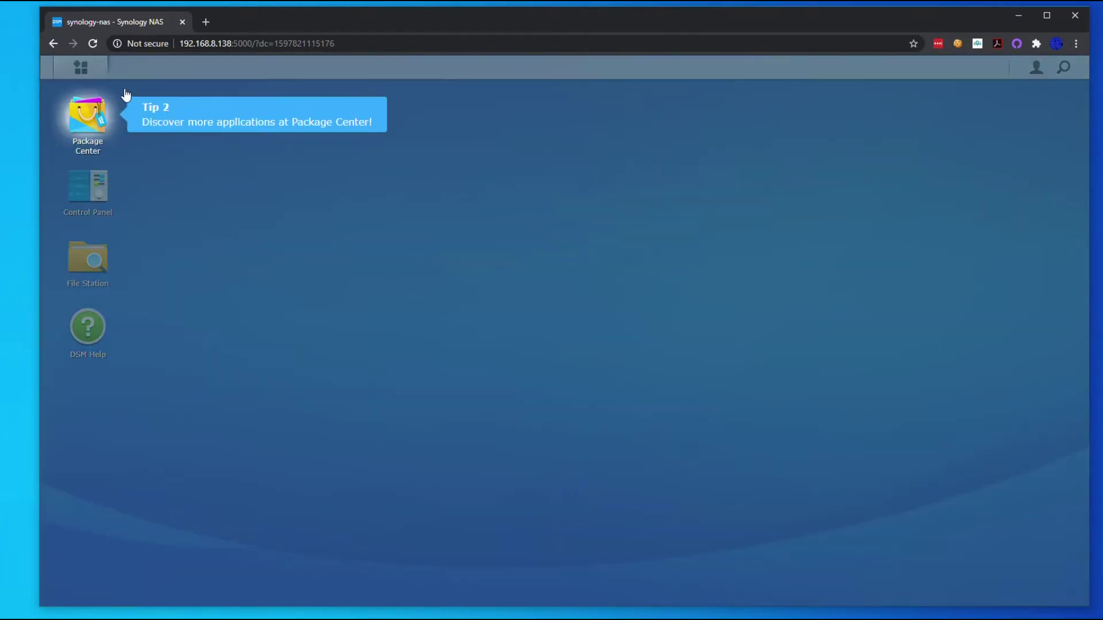
click(126, 95)
click(87, 179)
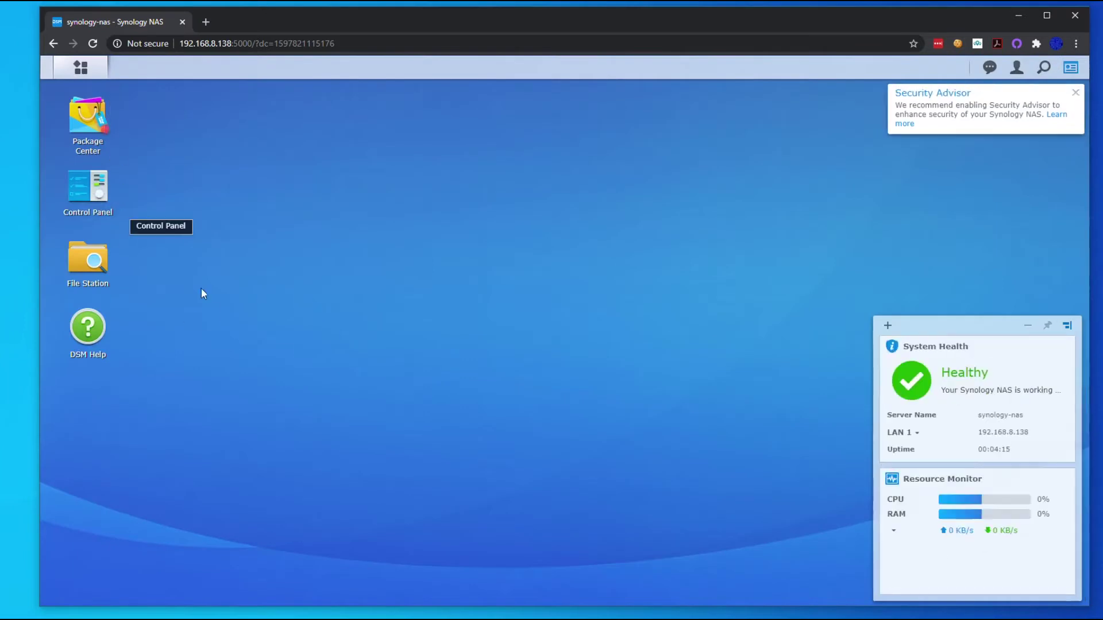
right_click(90, 326)
click(124, 351)
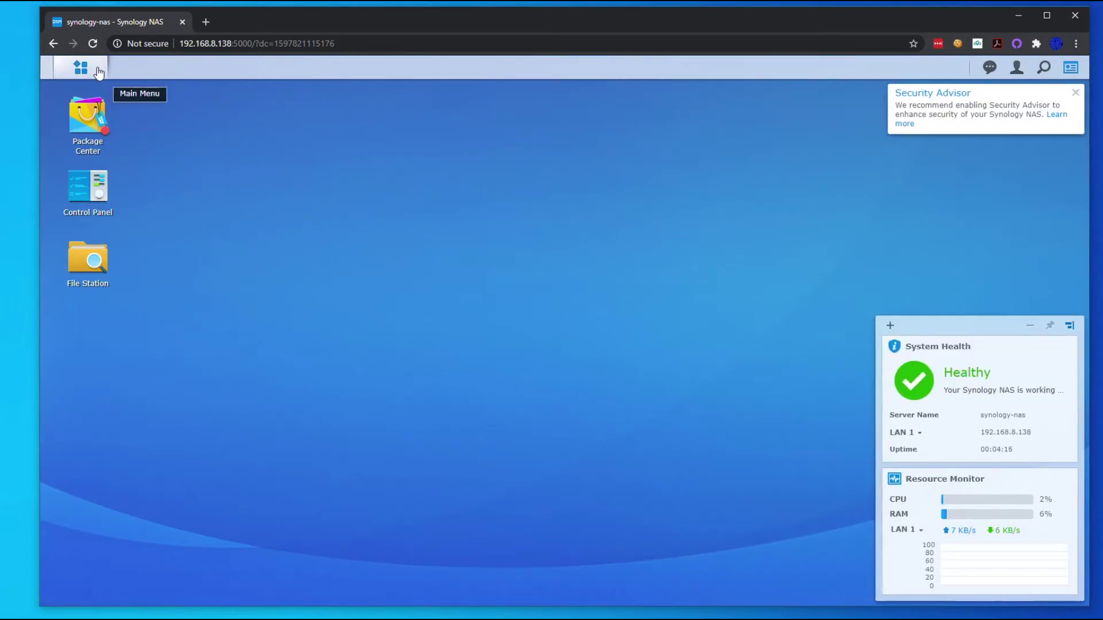
- Open Storage Manager's Volume page and start creating a new volume
click(98, 72)
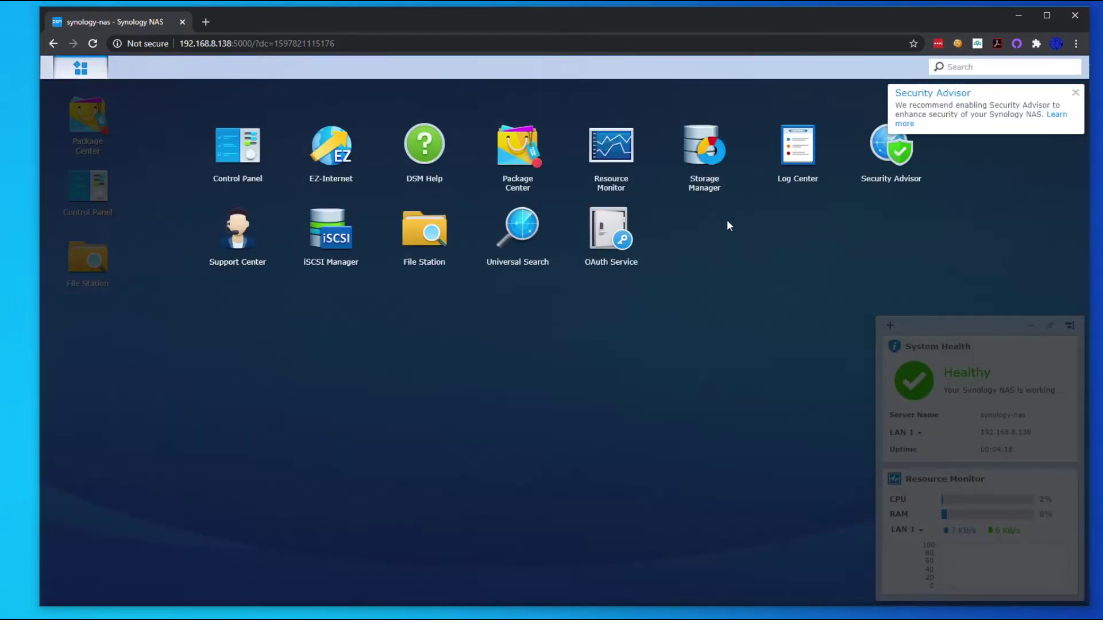
click(698, 162)
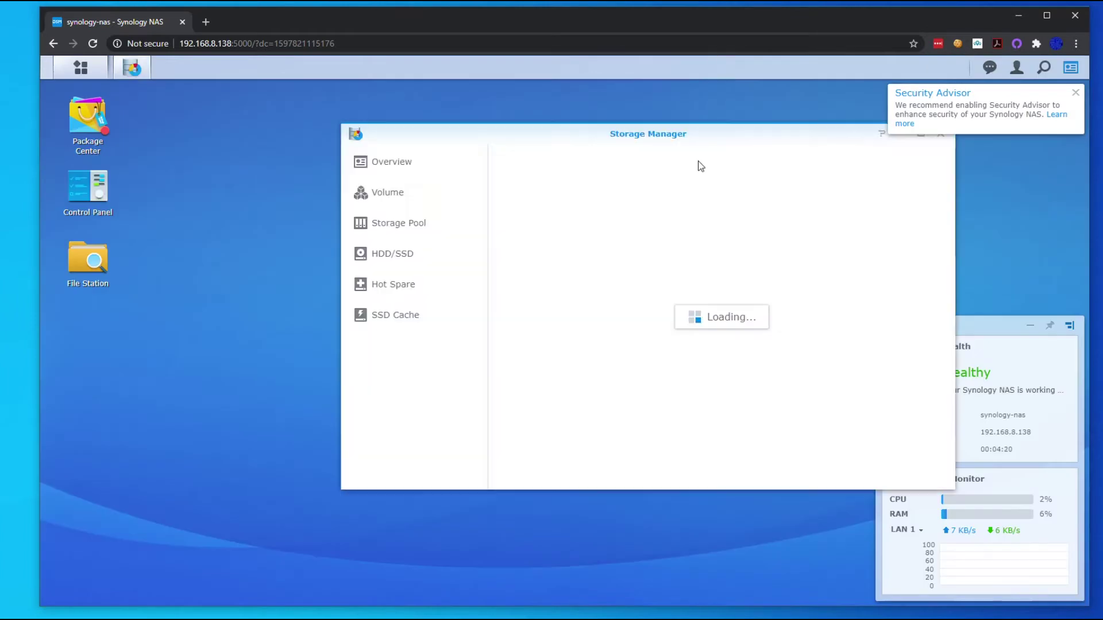
click(408, 200)
drag(546, 137, 410, 136)
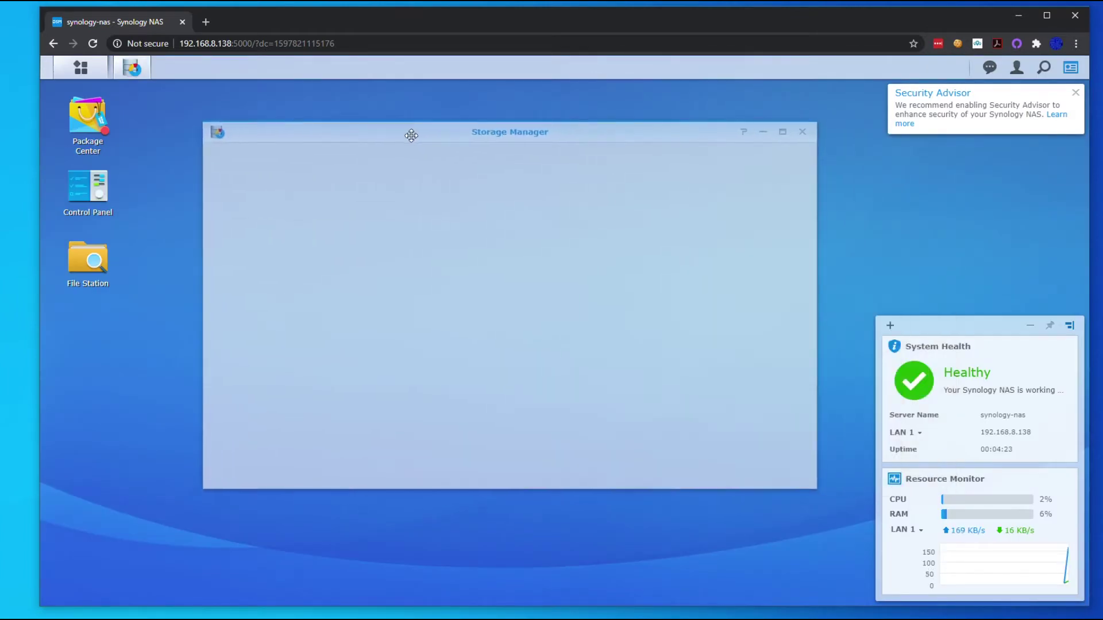
click(376, 153)
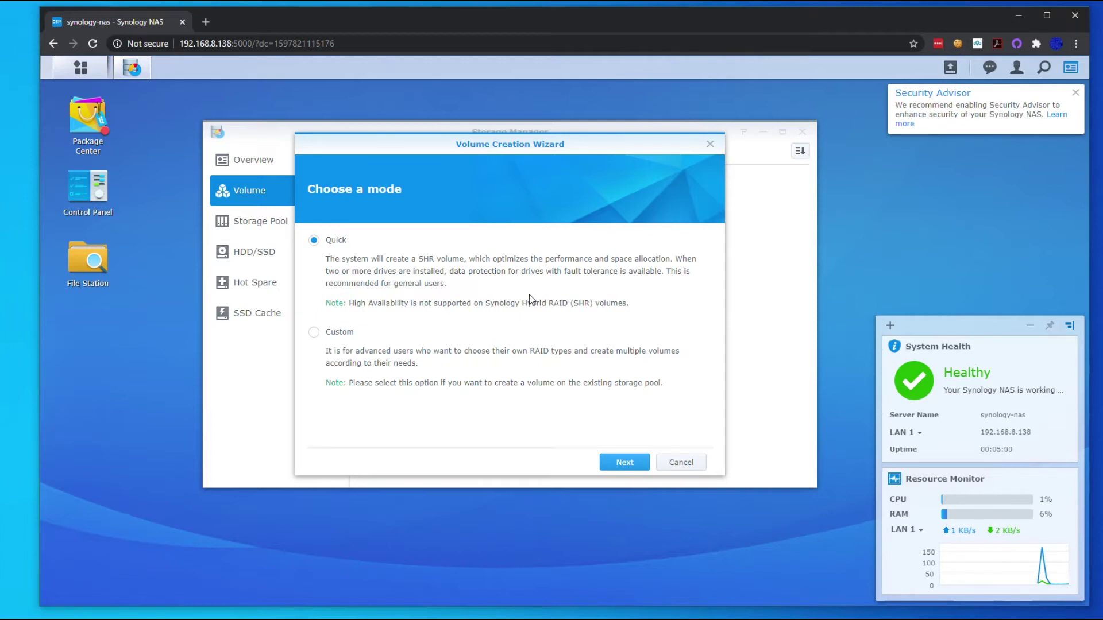
- Step through Quick mode and the SHR RAID type, then abandon the first wizard attempt
click(629, 462)
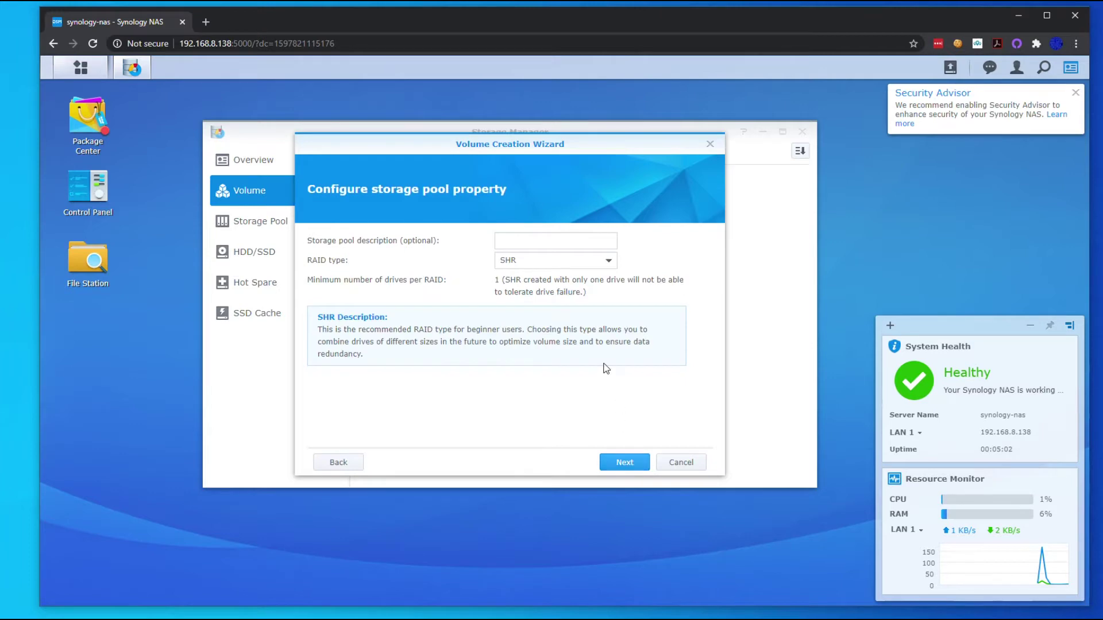
click(608, 261)
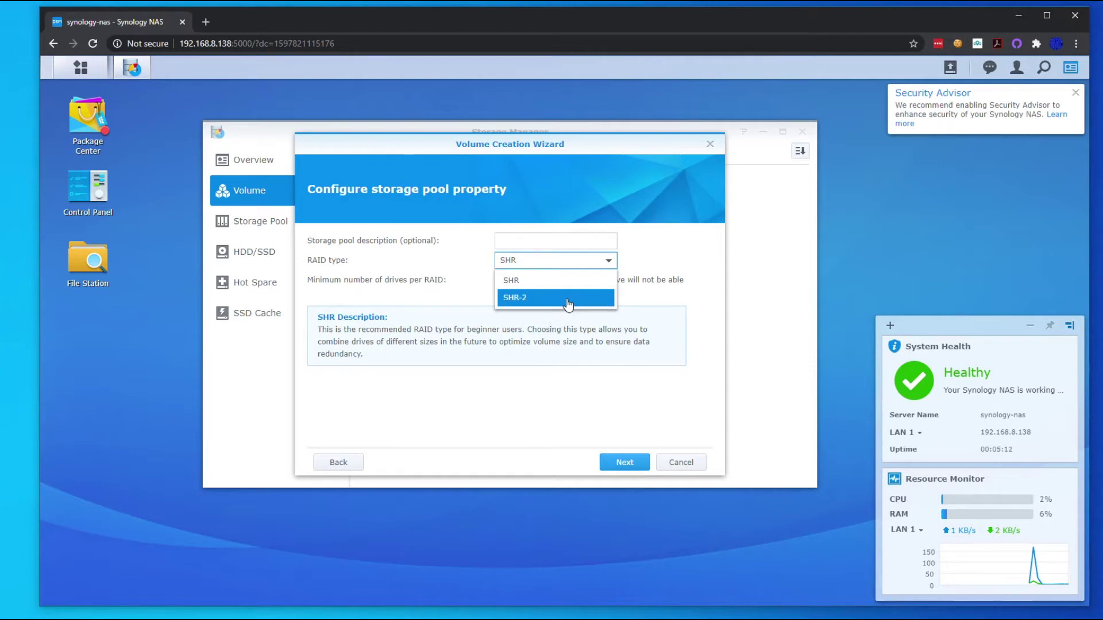
click(550, 281)
click(543, 242)
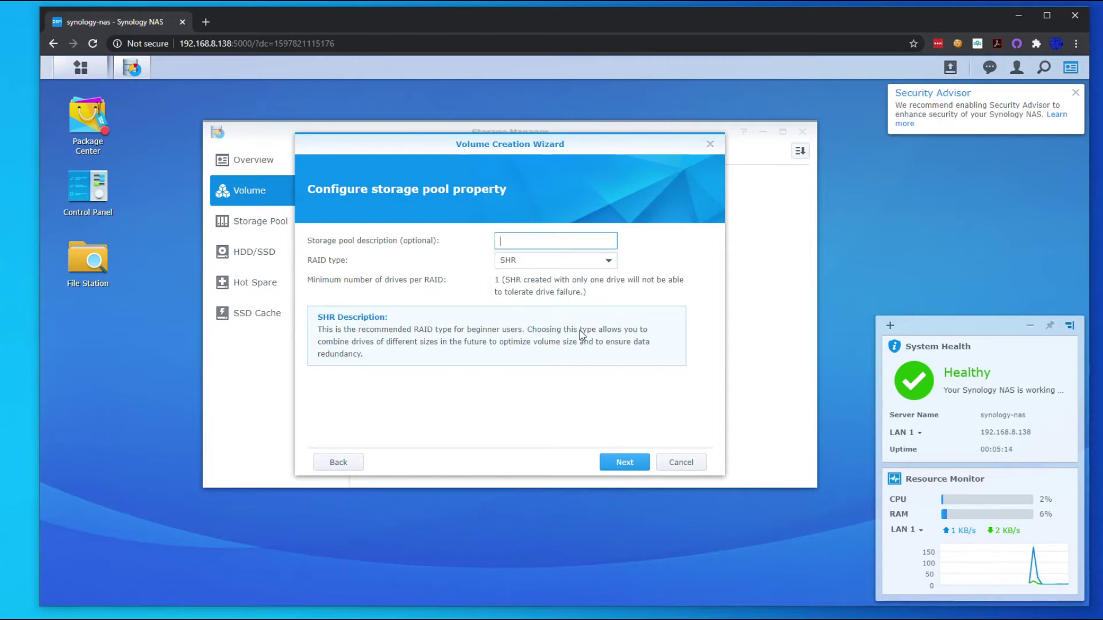
click(625, 464)
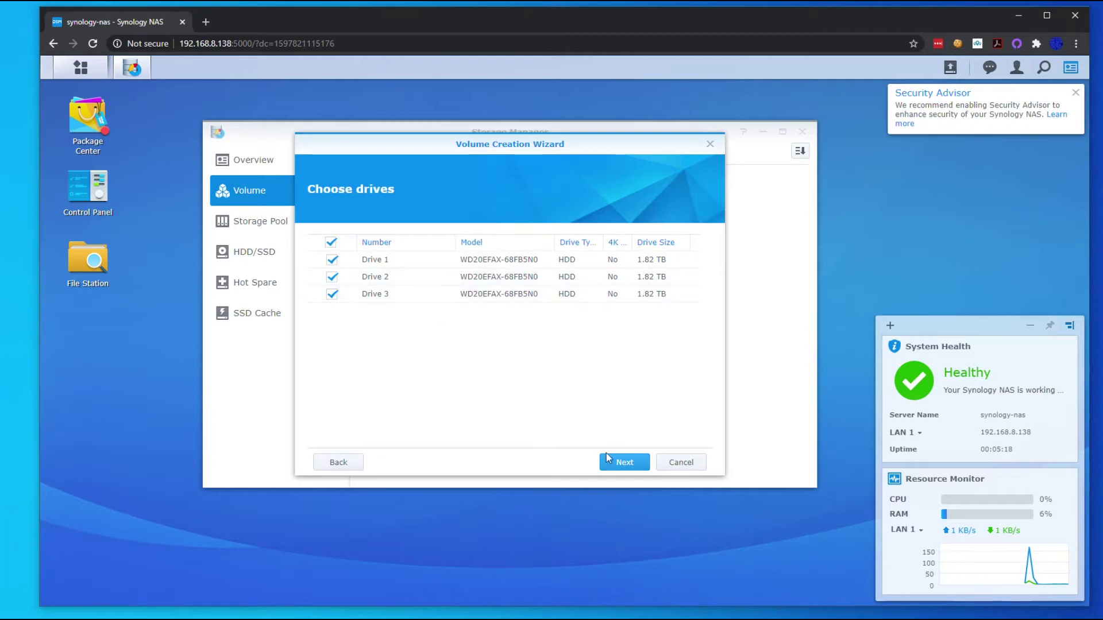
click(661, 469)
- Rerun the wizard with Quick, SHR, all three drives and Btrfs, confirm the erase, and create the volume
click(369, 151)
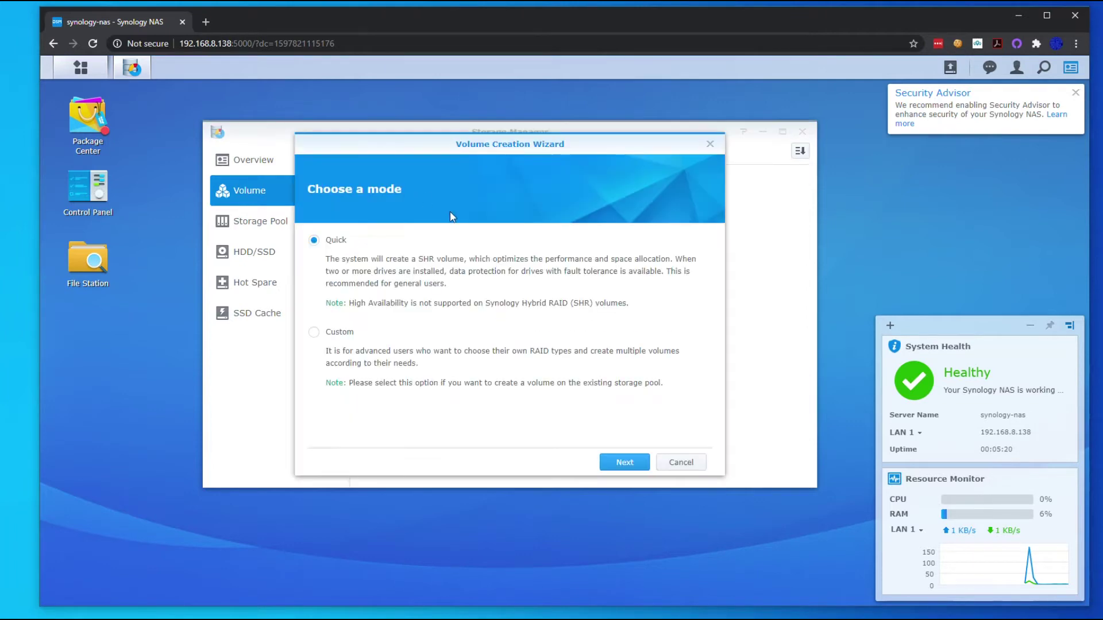
click(621, 463)
click(625, 467)
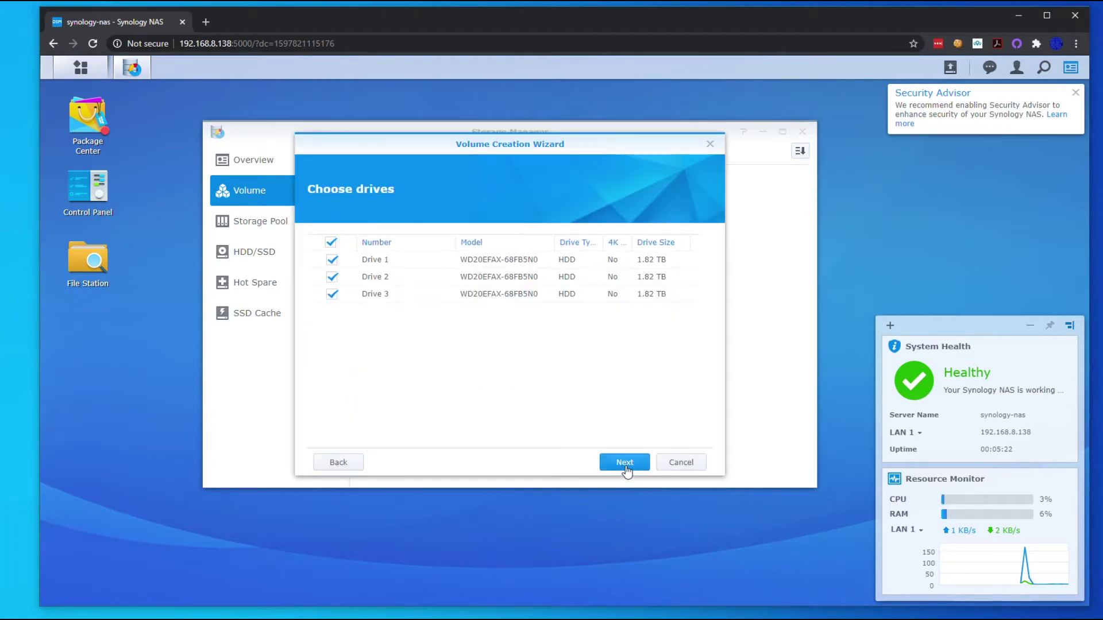
click(625, 463)
click(595, 343)
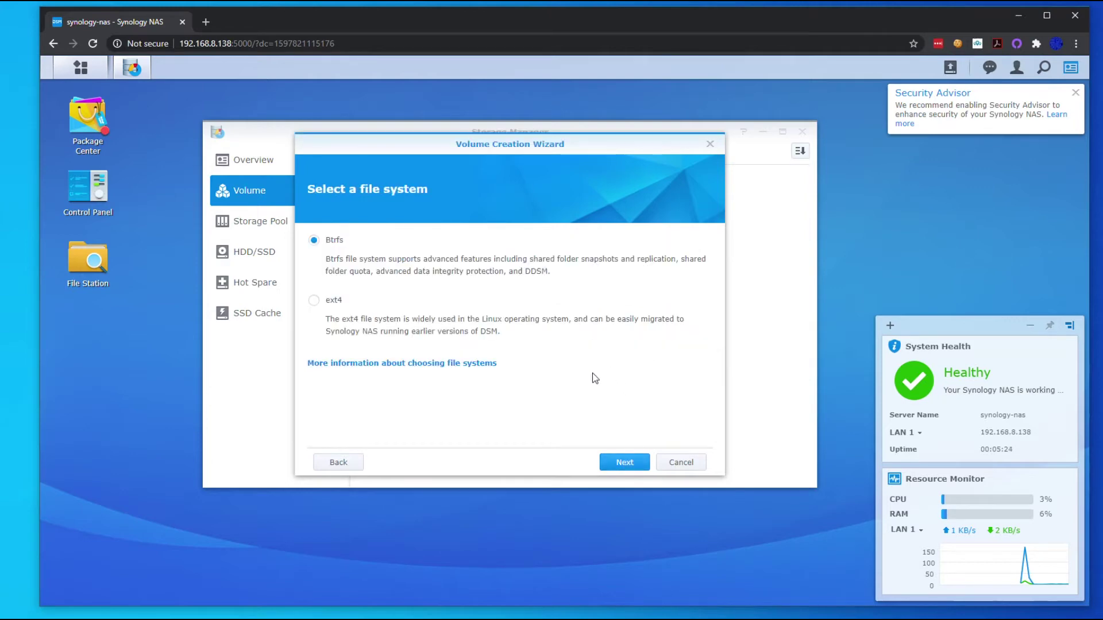
click(616, 463)
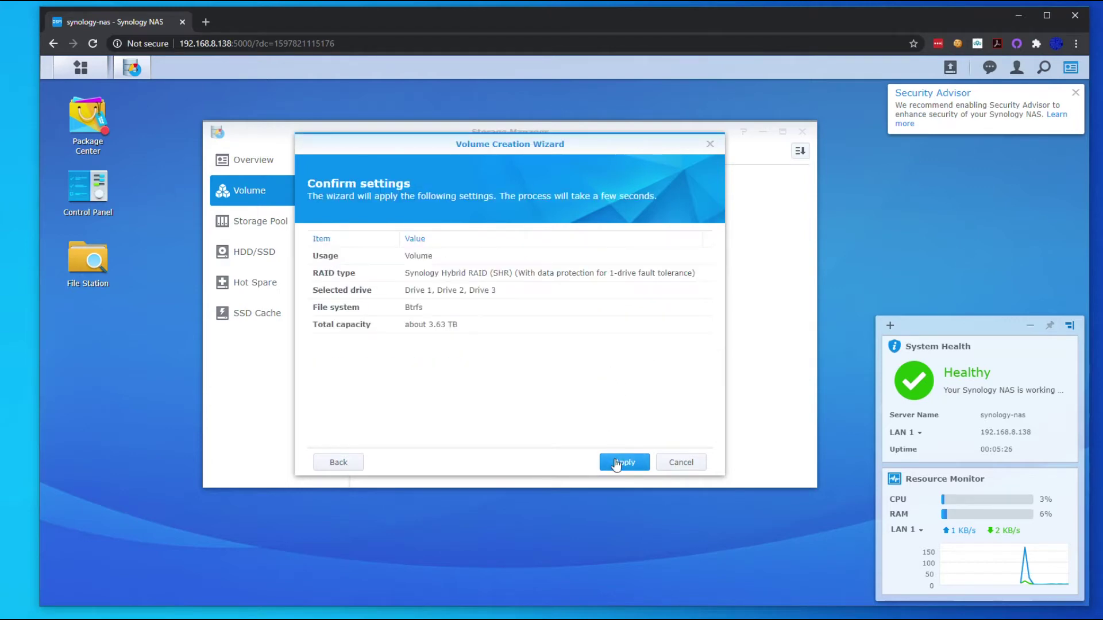
click(616, 463)
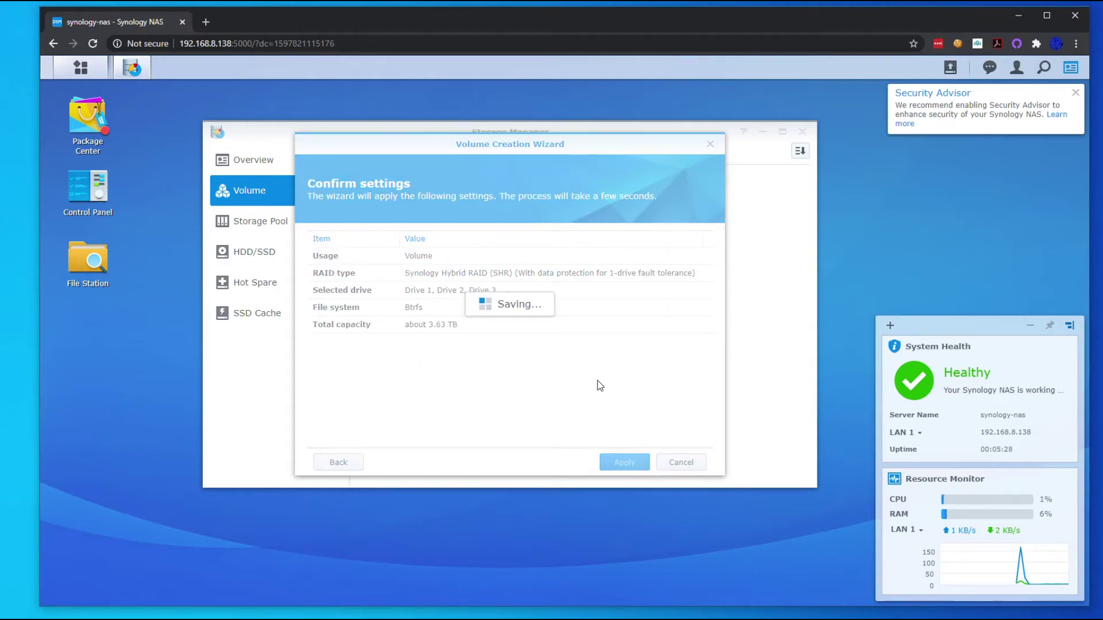
click(1076, 92)
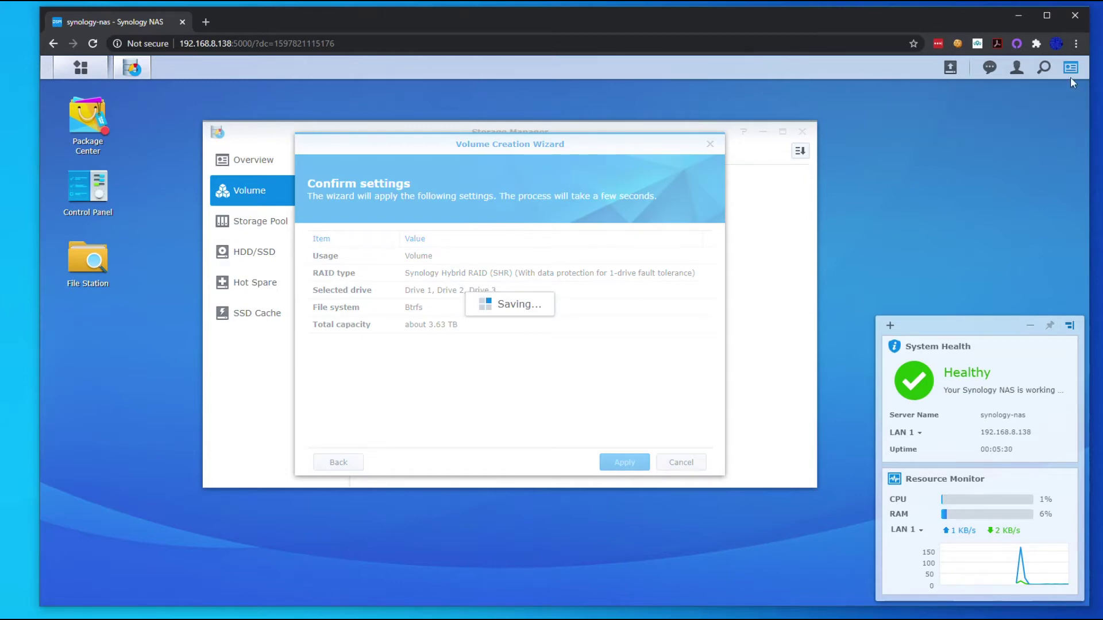
click(1071, 67)
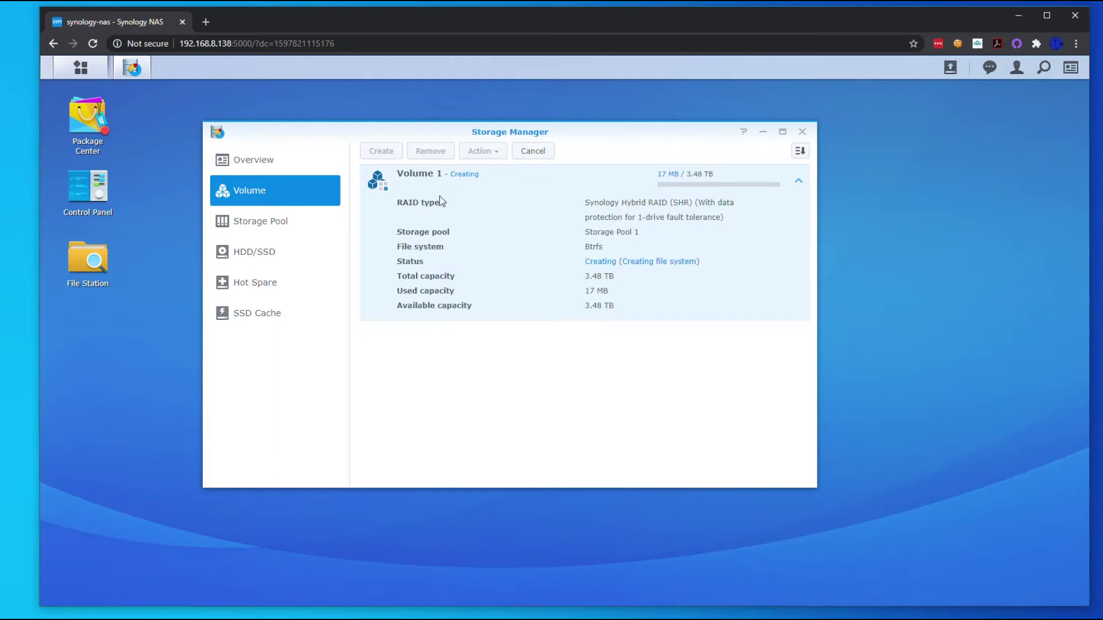
- Review the Storage Pool, HDD/SSD, Hot Spare and SSD Cache pages, then return to Overview
click(281, 230)
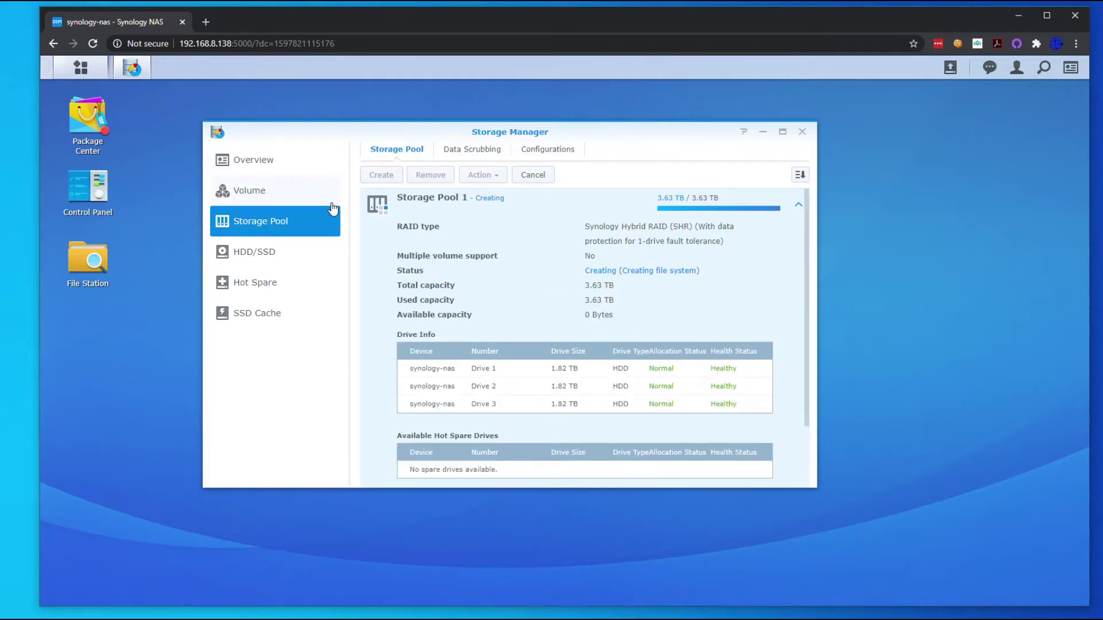
scroll(457, 288, down, 2)
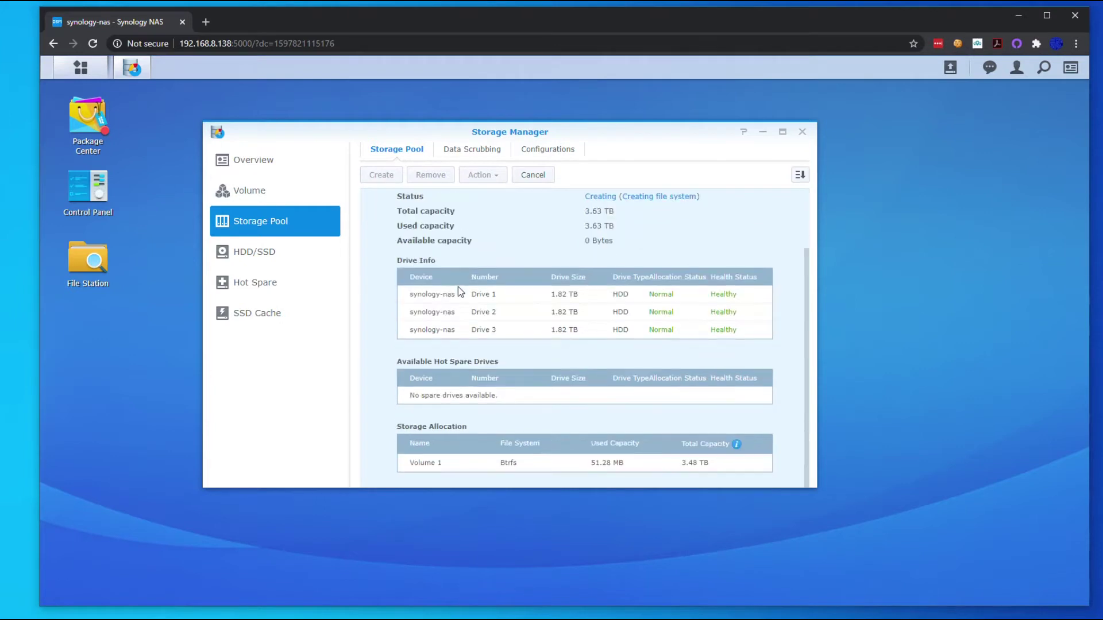
scroll(457, 288, up, 2)
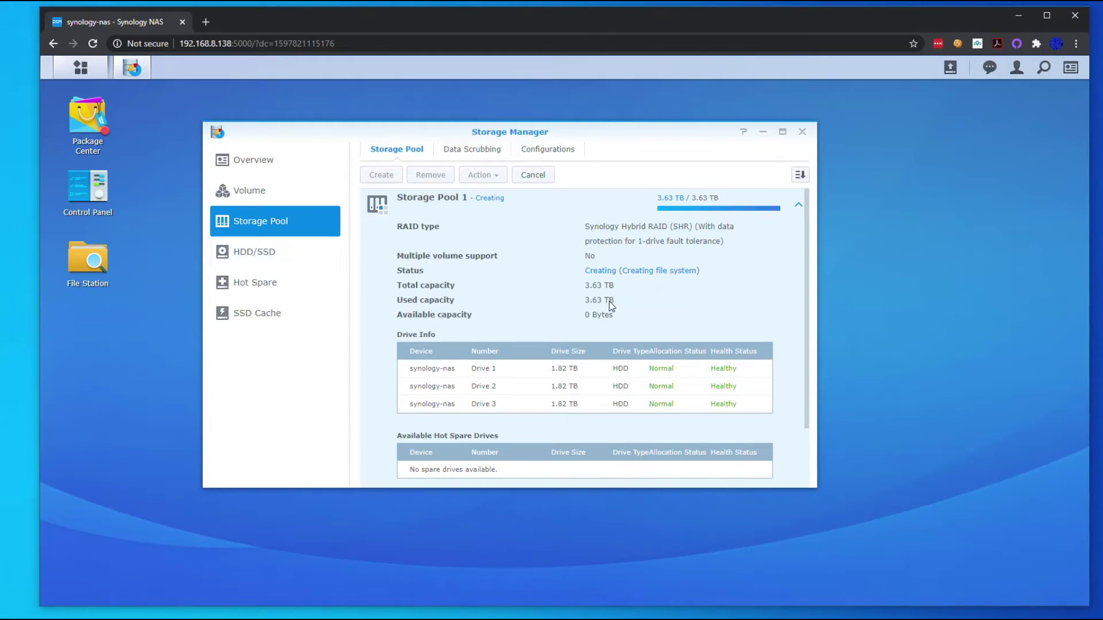
click(289, 246)
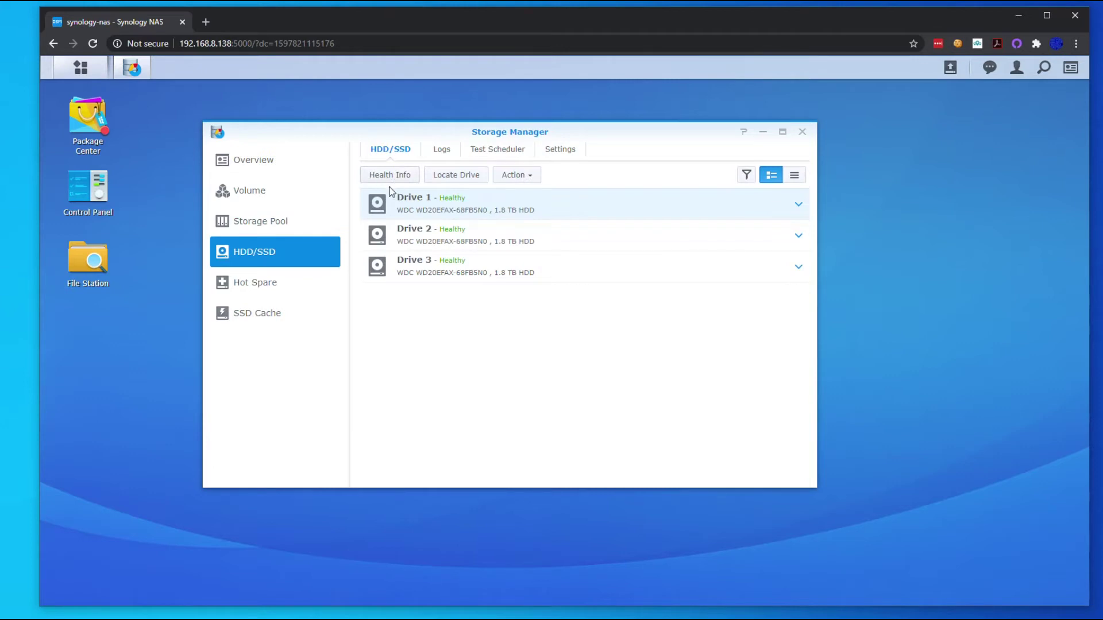
click(283, 289)
click(285, 315)
click(283, 165)
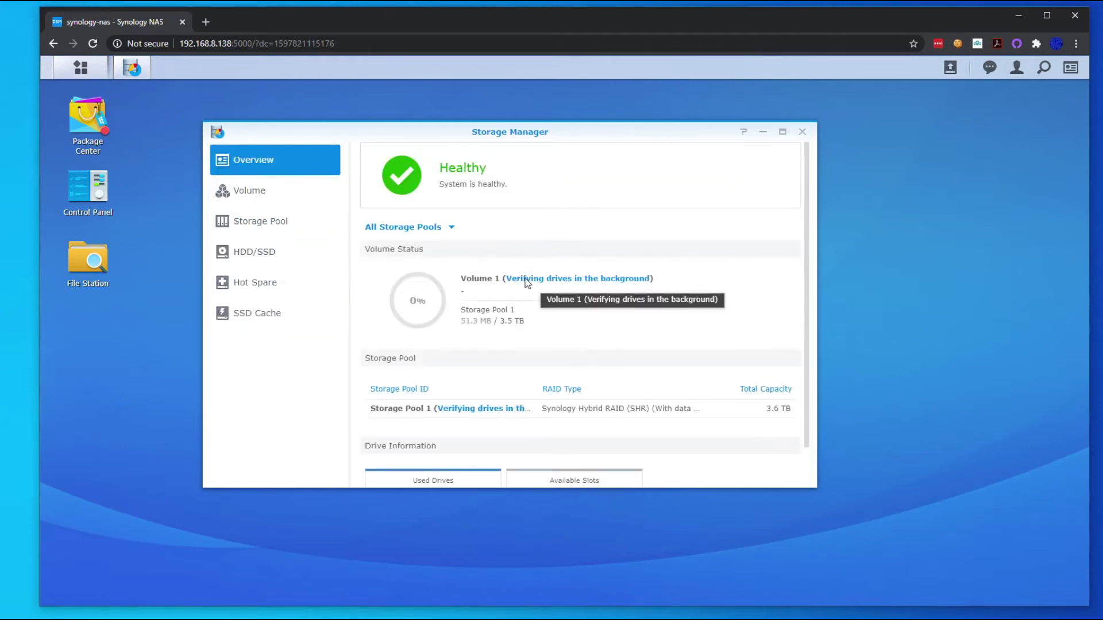
click(98, 252)
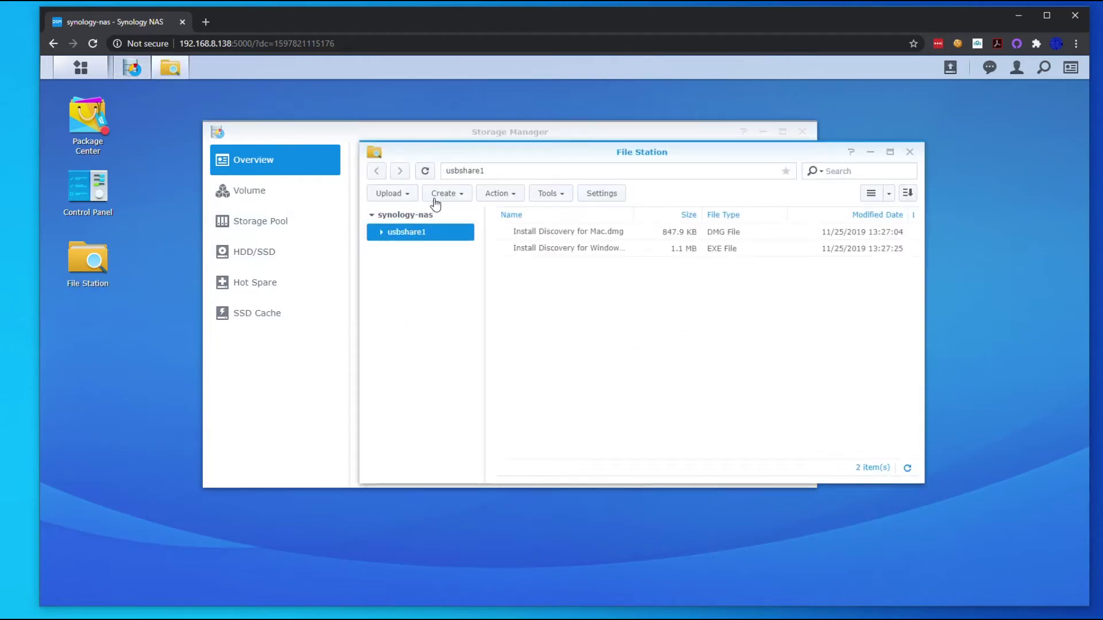
- Create a shared folder named Shared on Volume 1 with admin Read/Write access
click(454, 197)
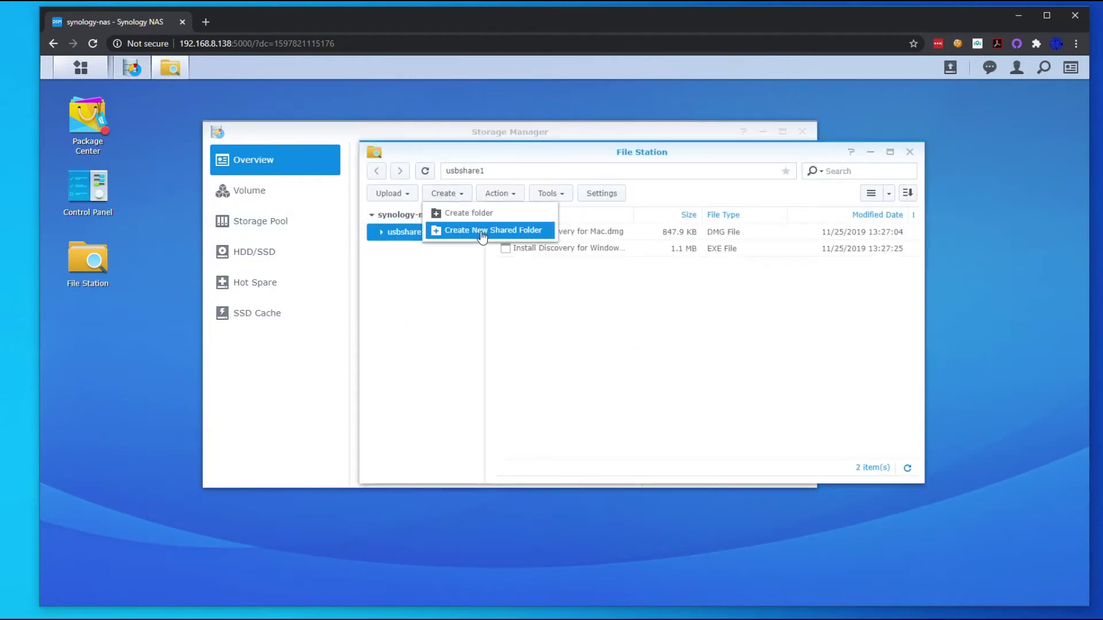
click(460, 227)
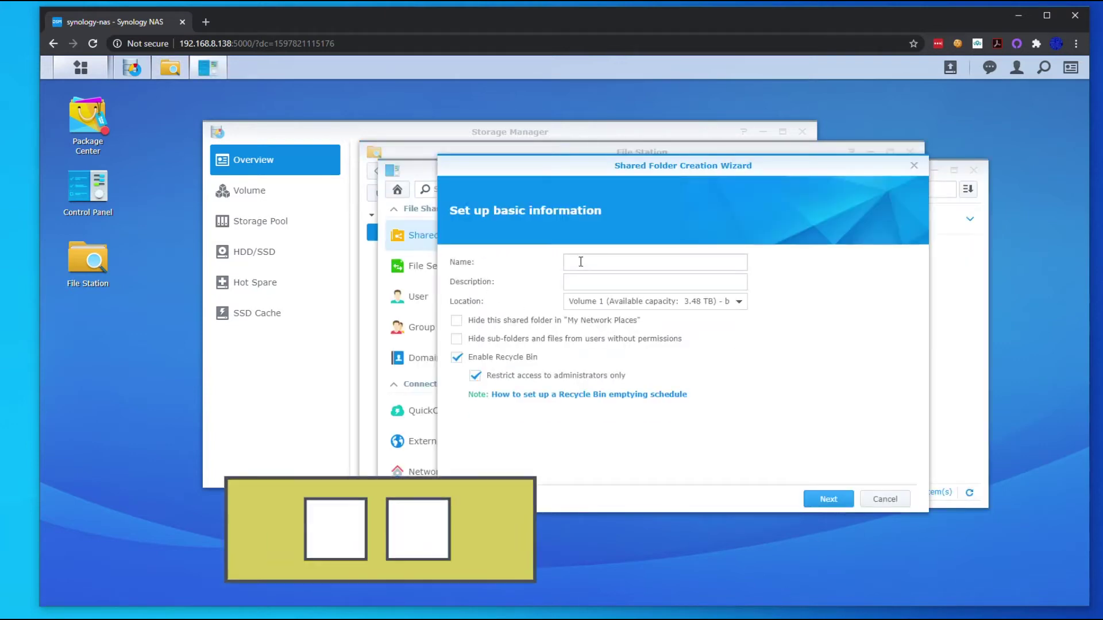
text(Shared)
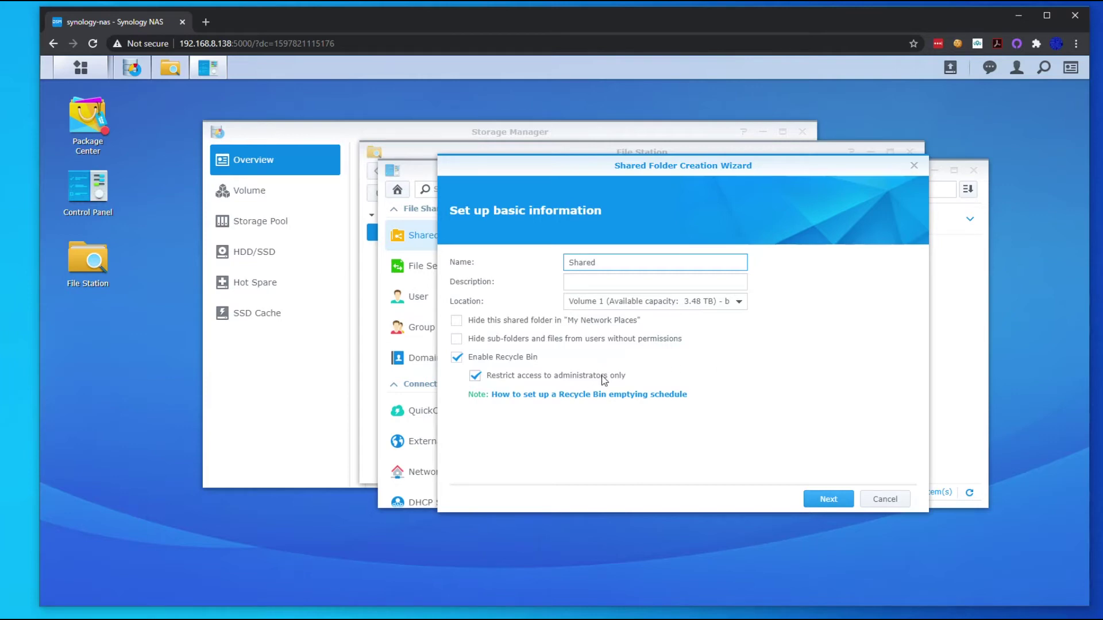
click(834, 500)
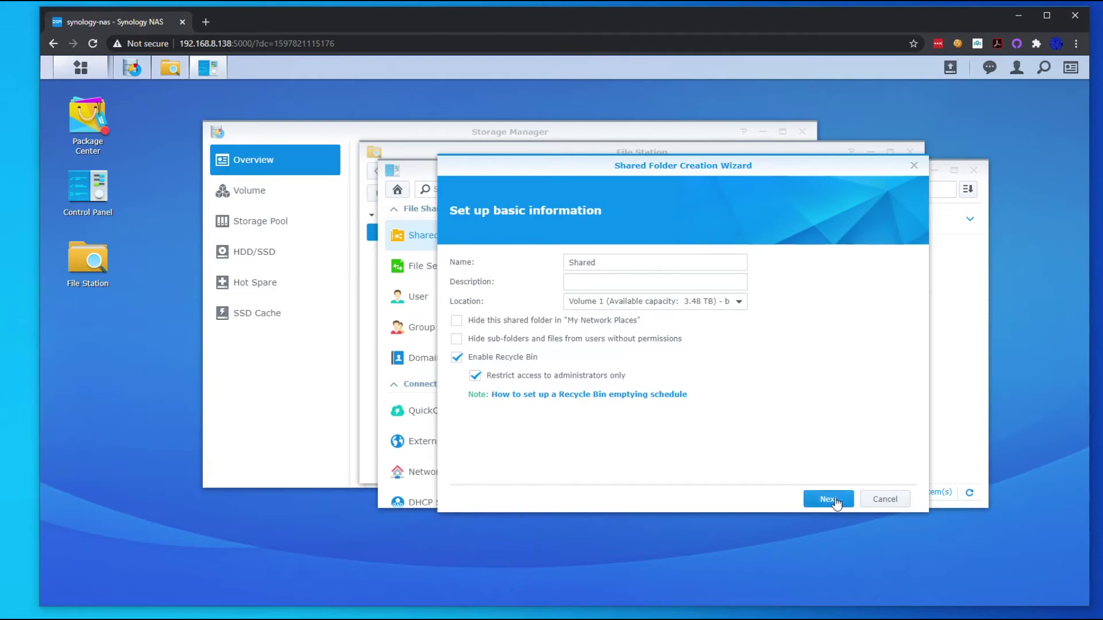
click(837, 504)
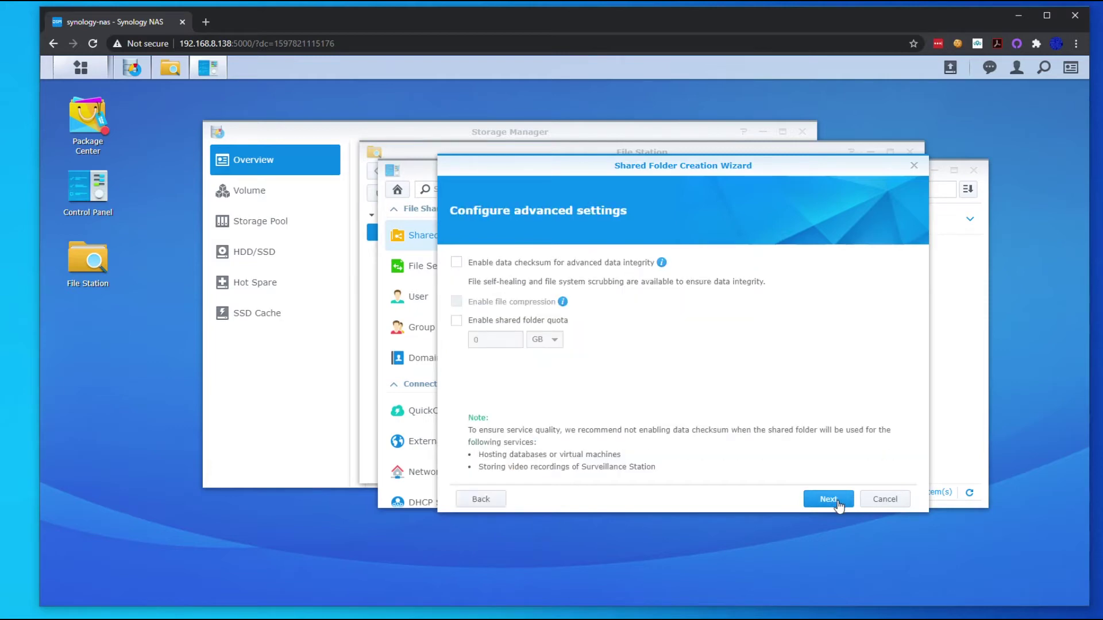
click(838, 505)
click(829, 499)
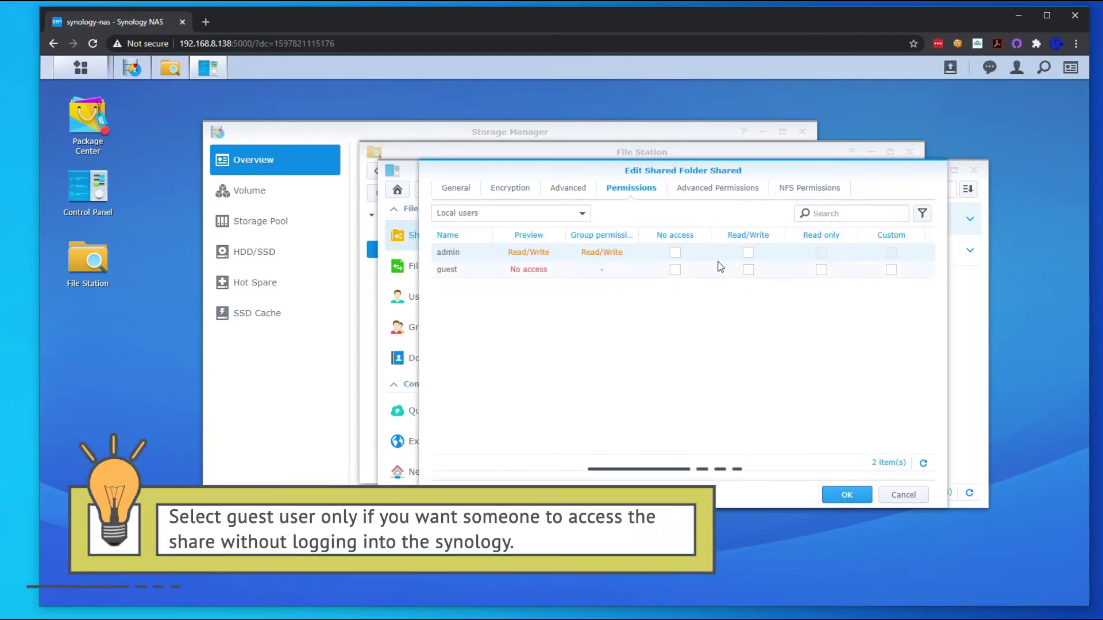
click(749, 253)
key(Return)
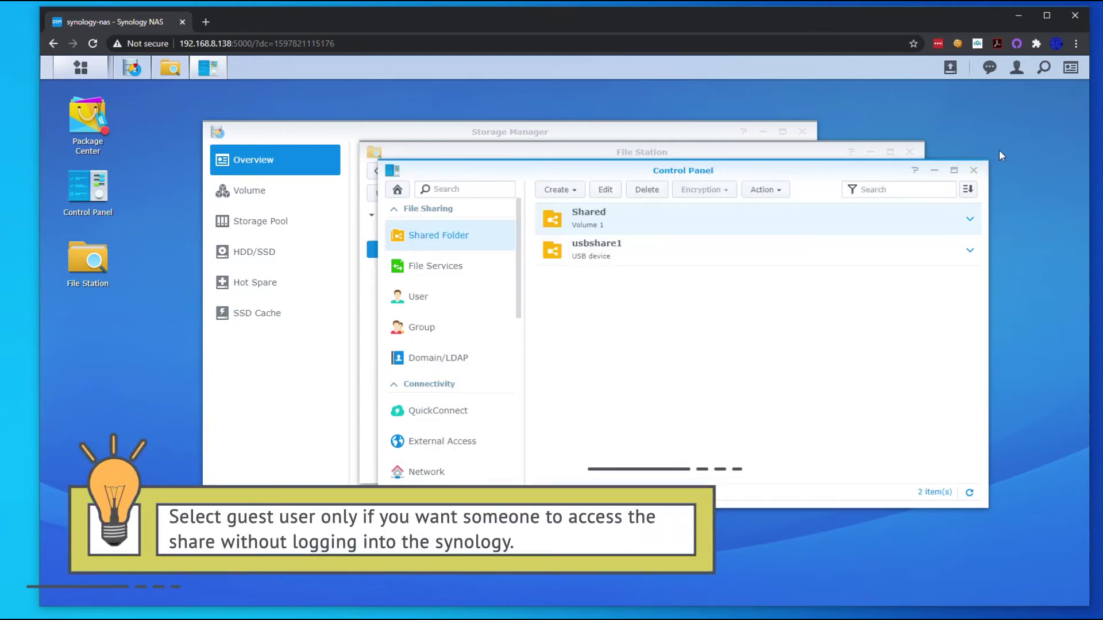
- Close the open windows and launch Package Center from the Main Menu
click(974, 170)
click(910, 151)
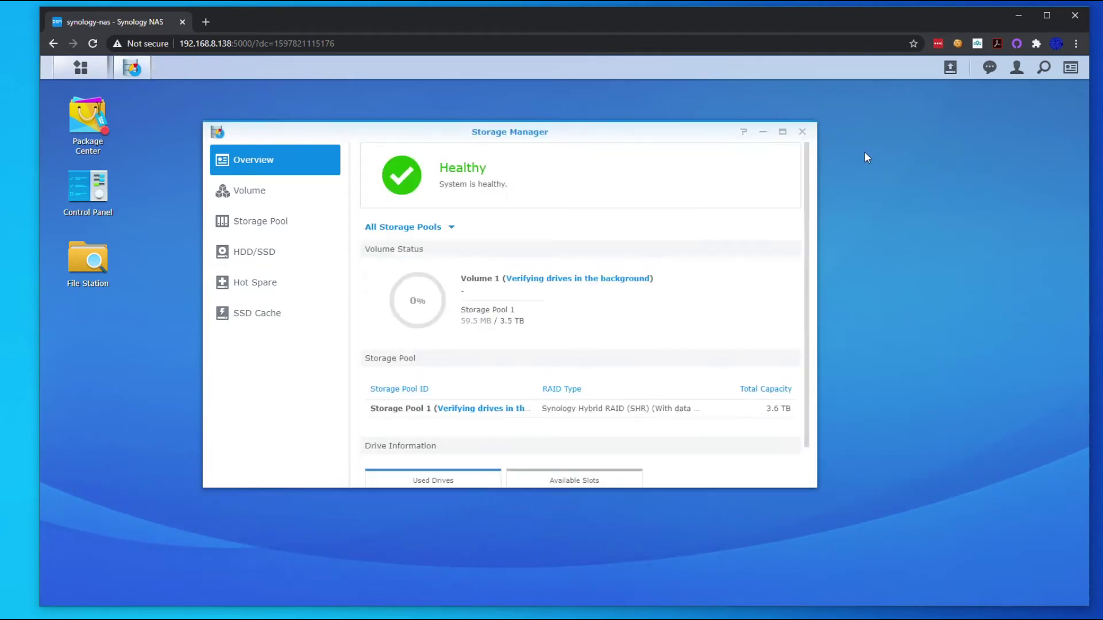
click(801, 134)
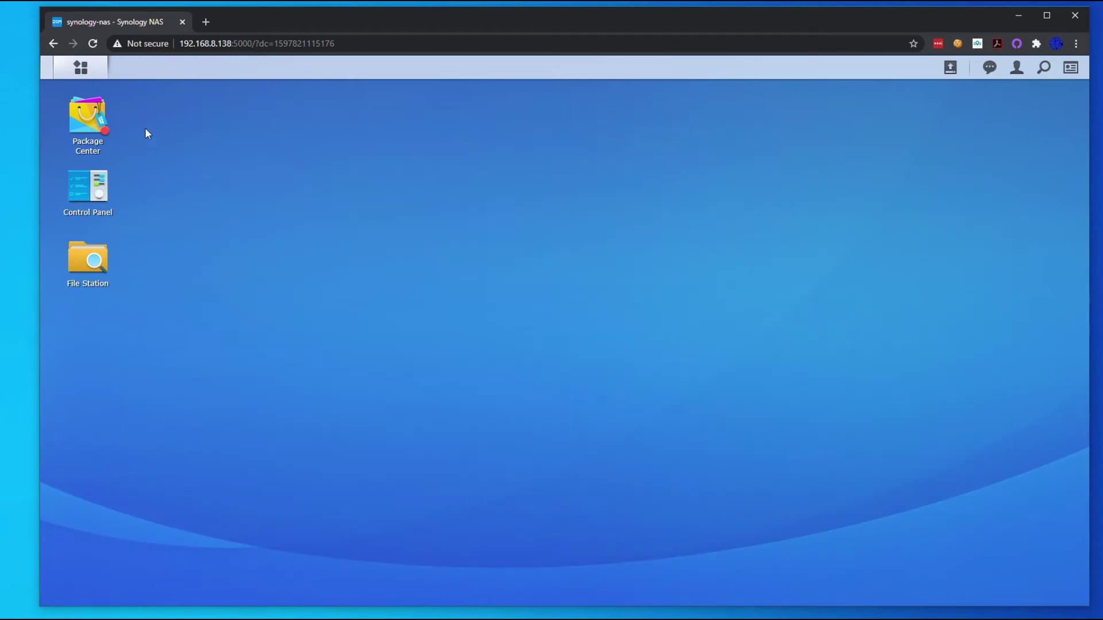
click(106, 77)
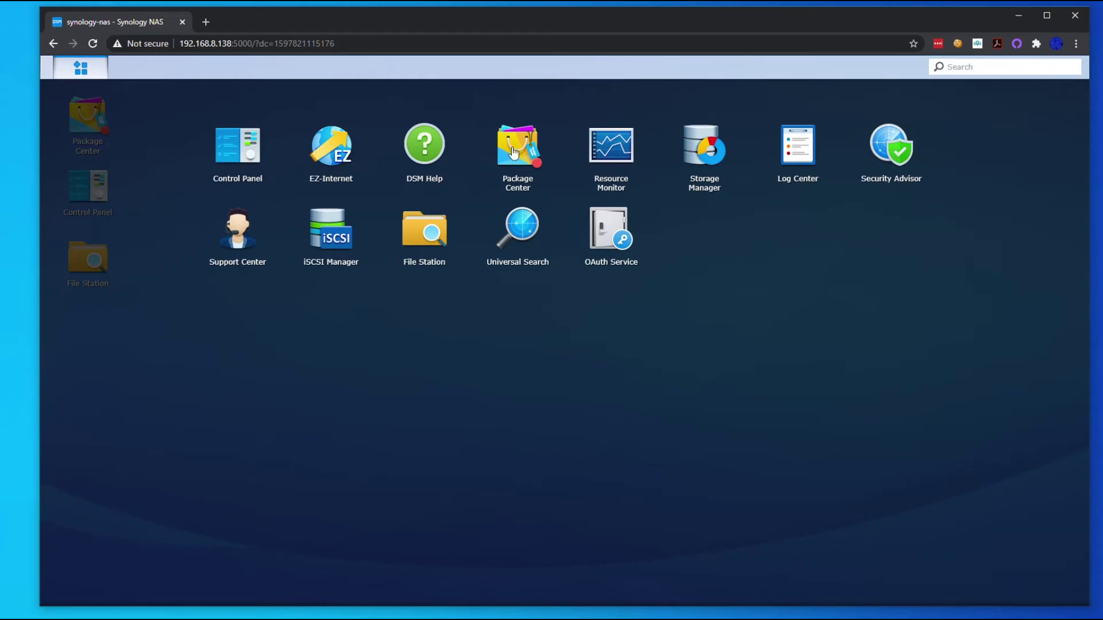
click(522, 148)
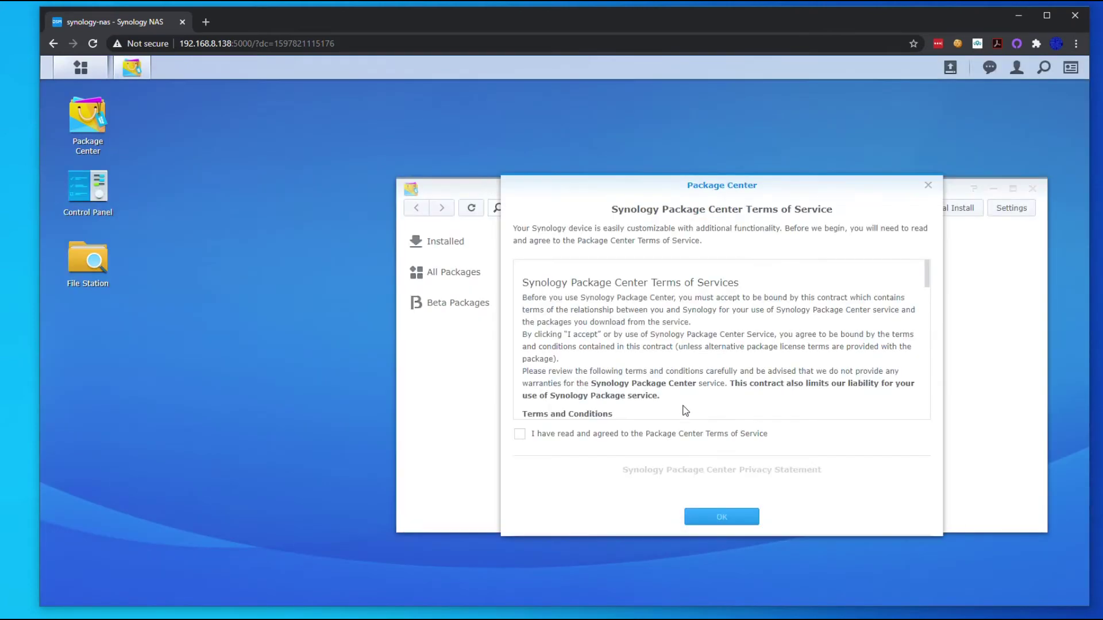
- Accept Package Center's Terms of Service and Privacy Statement
click(617, 432)
click(532, 473)
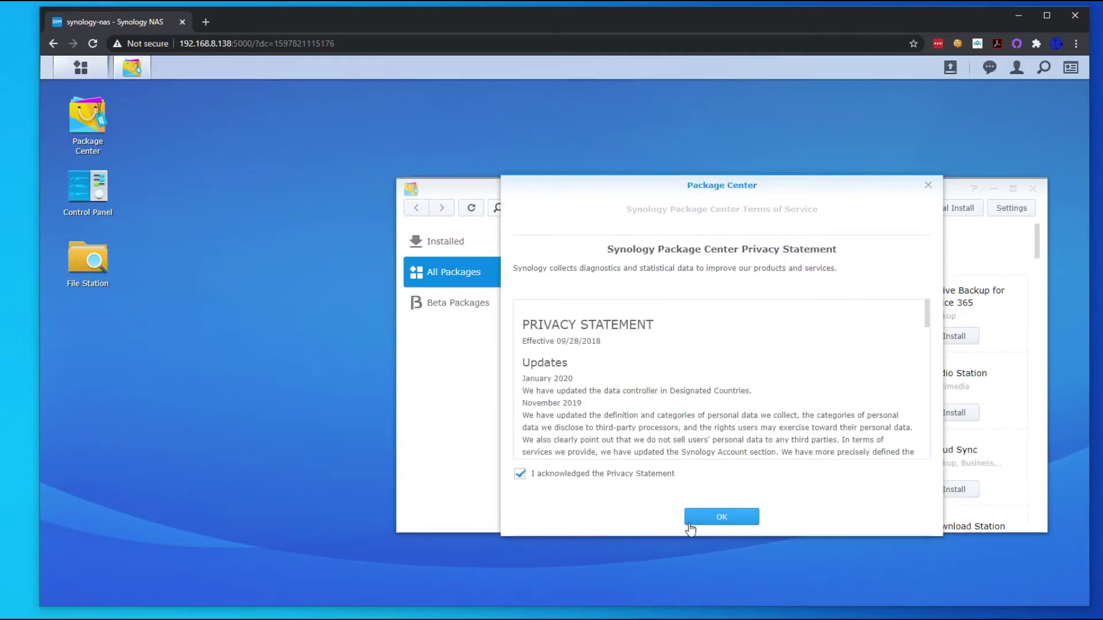
click(714, 517)
drag(620, 185, 453, 167)
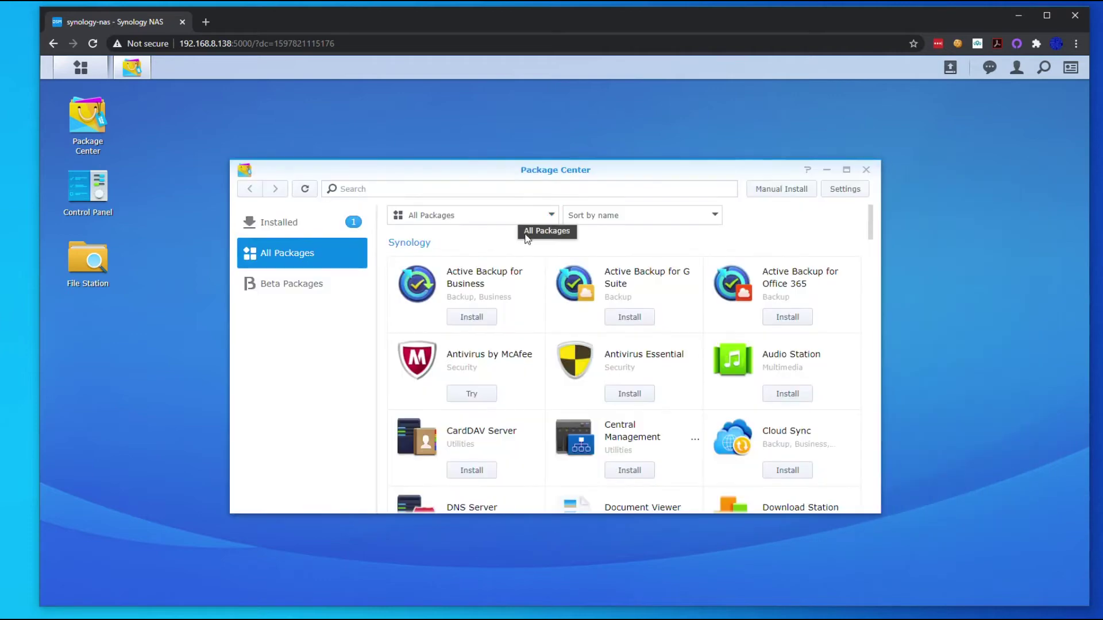
scroll(615, 369, down, 4)
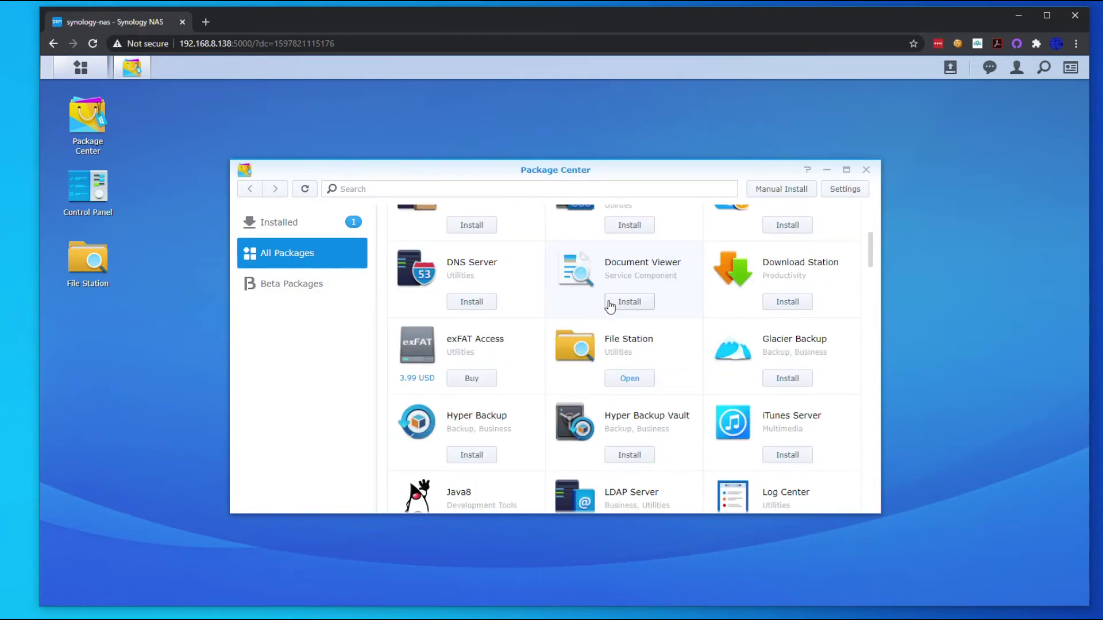
scroll(574, 299, up, 4)
- Update Universal Search under Installed, then filter All Packages to the Backup category
click(319, 230)
click(827, 256)
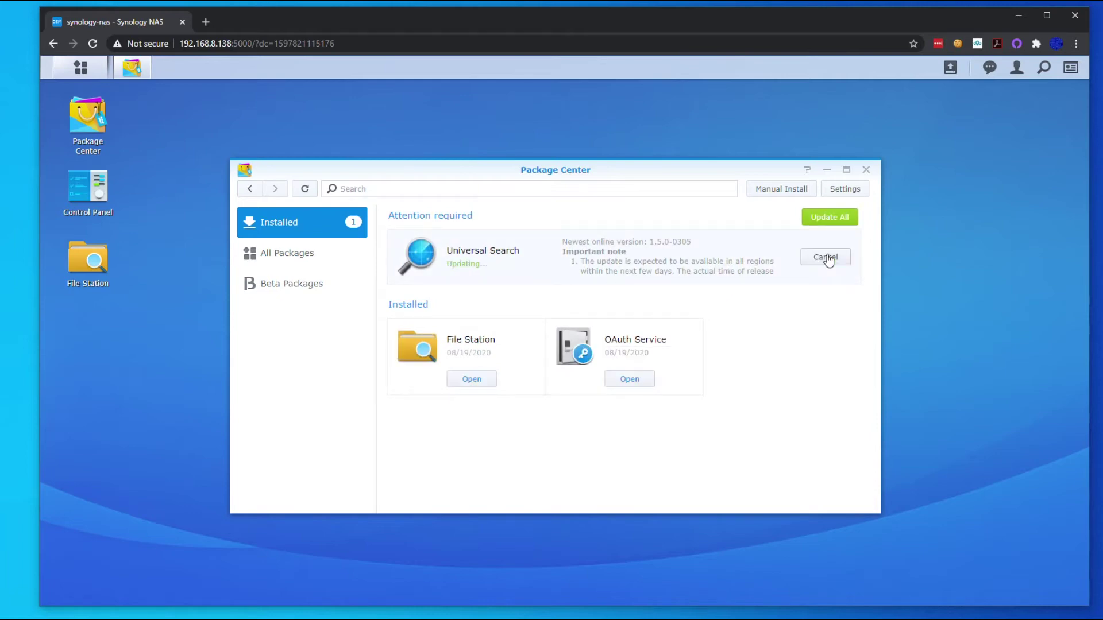
click(309, 254)
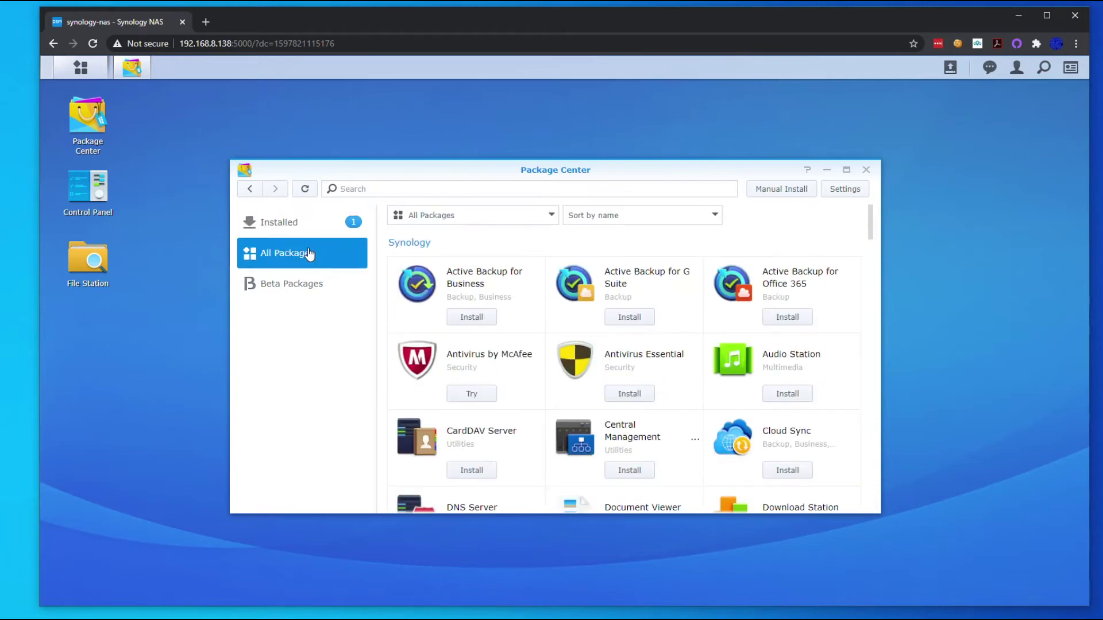
click(470, 218)
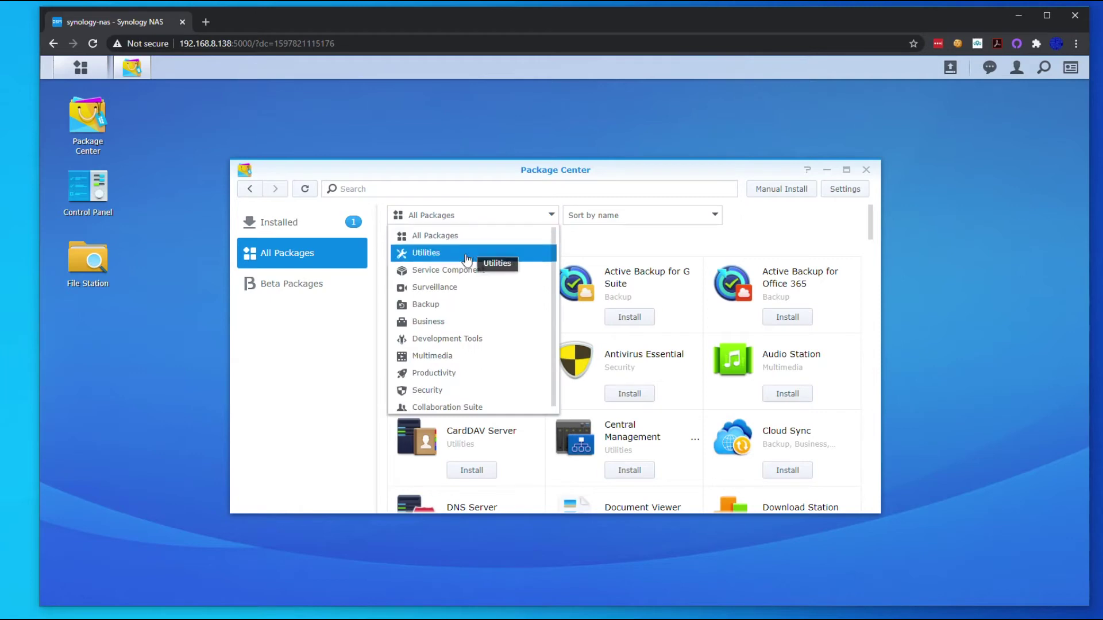
click(467, 304)
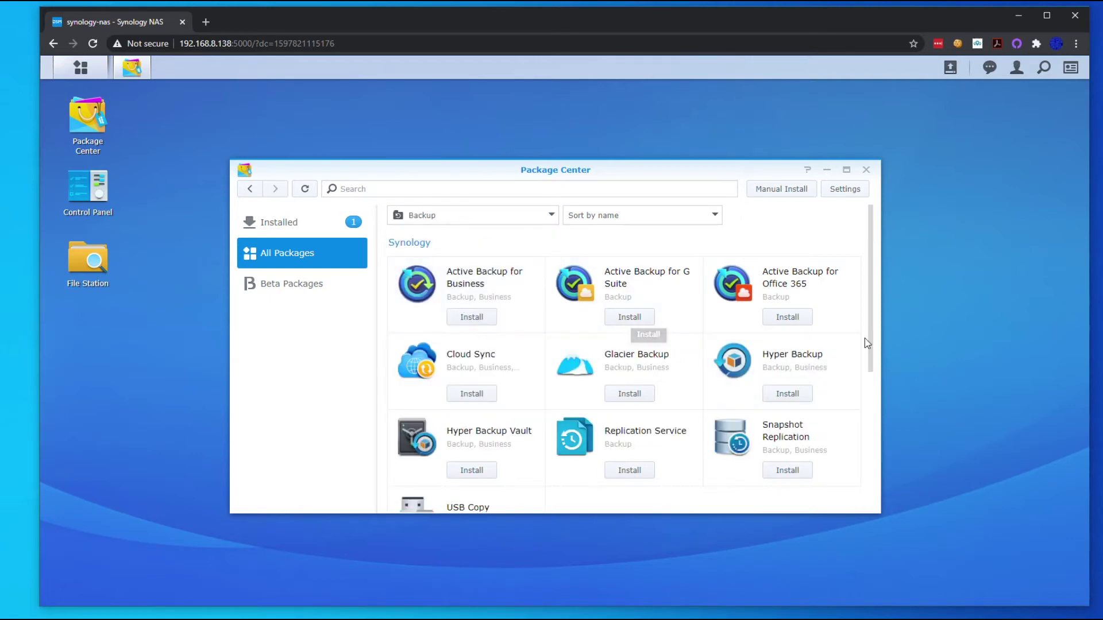
scroll(849, 344, down, 1)
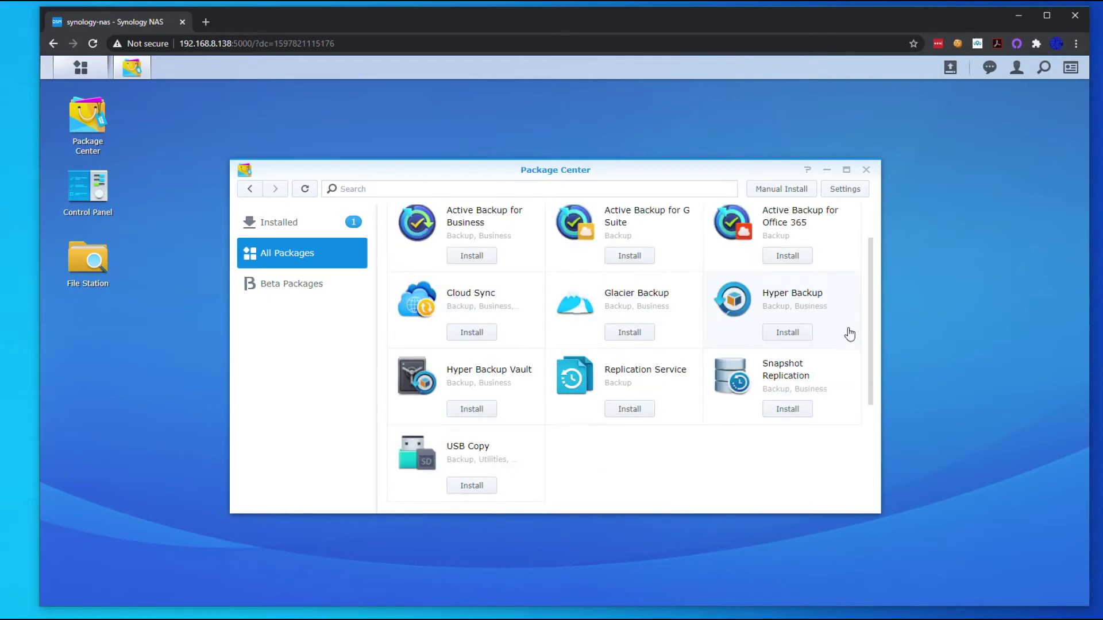
- Install the Hyper Backup package, wait until it is running, and close Package Center
click(826, 302)
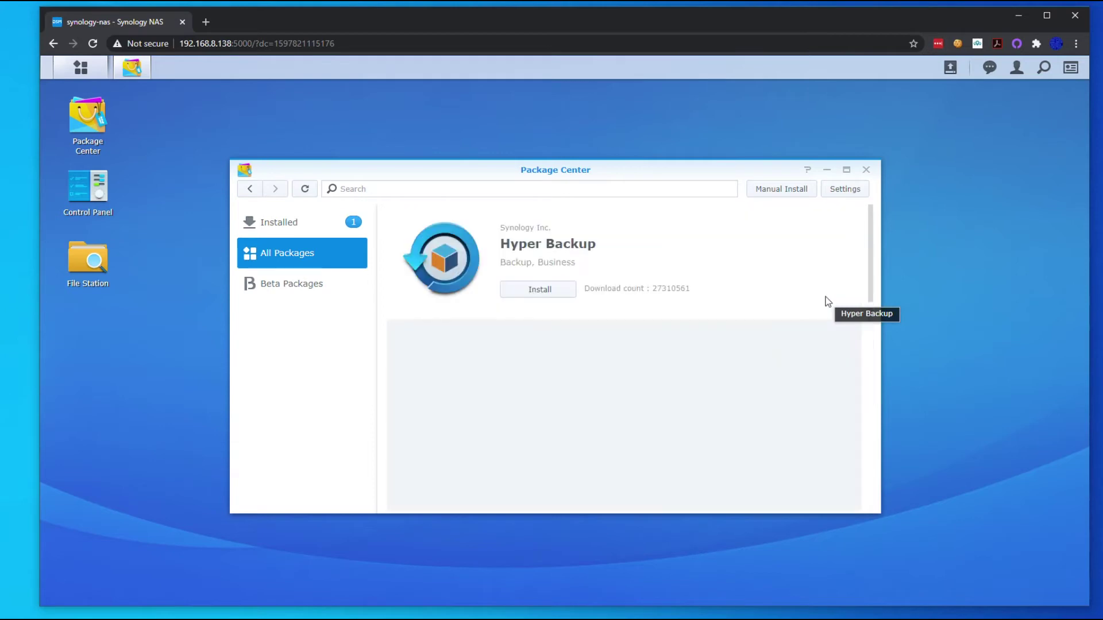
click(536, 290)
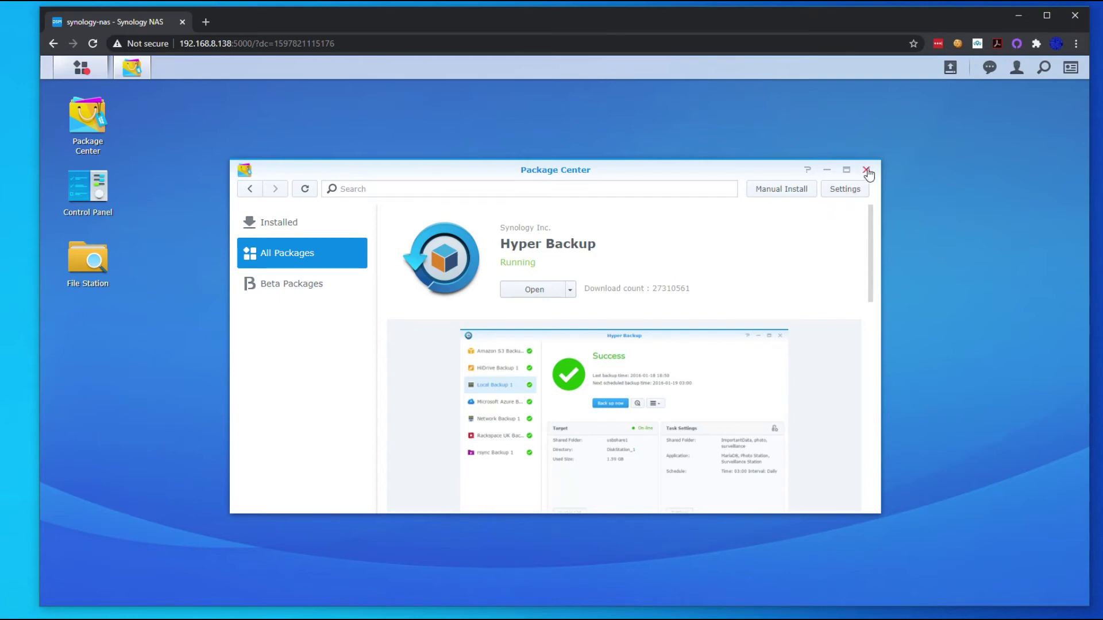
click(866, 170)
click(80, 68)
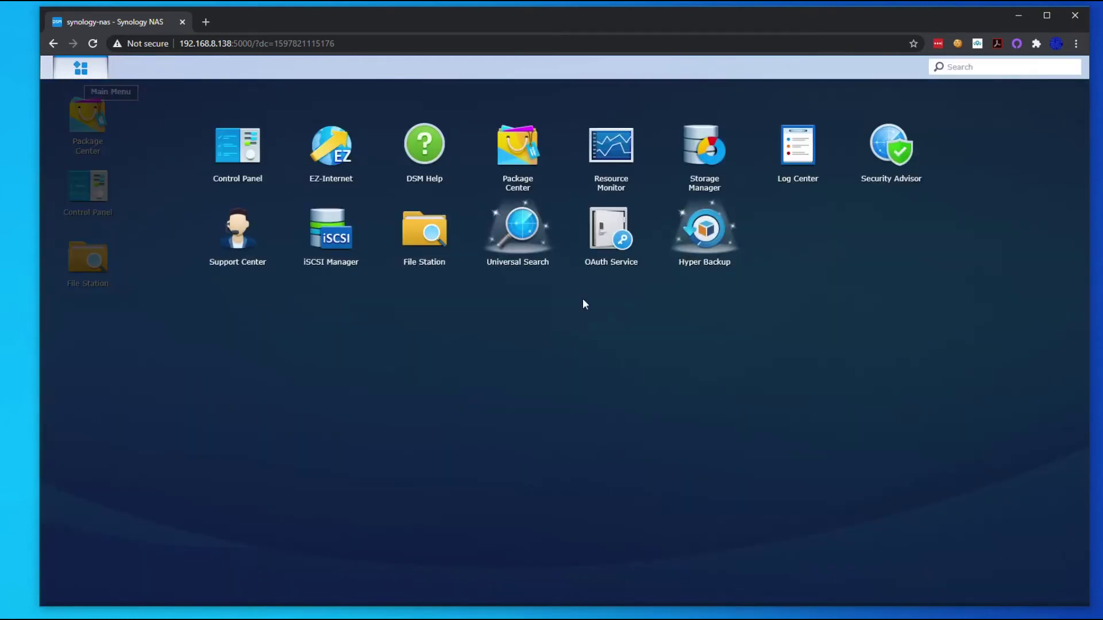
- Launch Hyper Backup, swapping the Package Center desktop shortcut for a Hyper Backup one
click(689, 219)
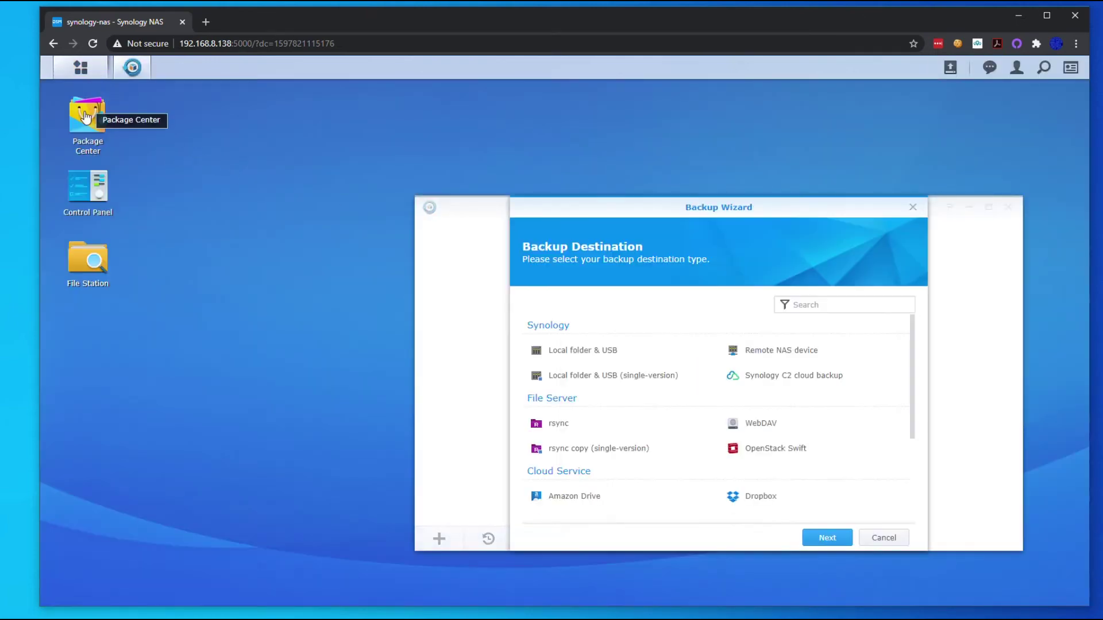
right_click(85, 117)
click(129, 119)
click(81, 68)
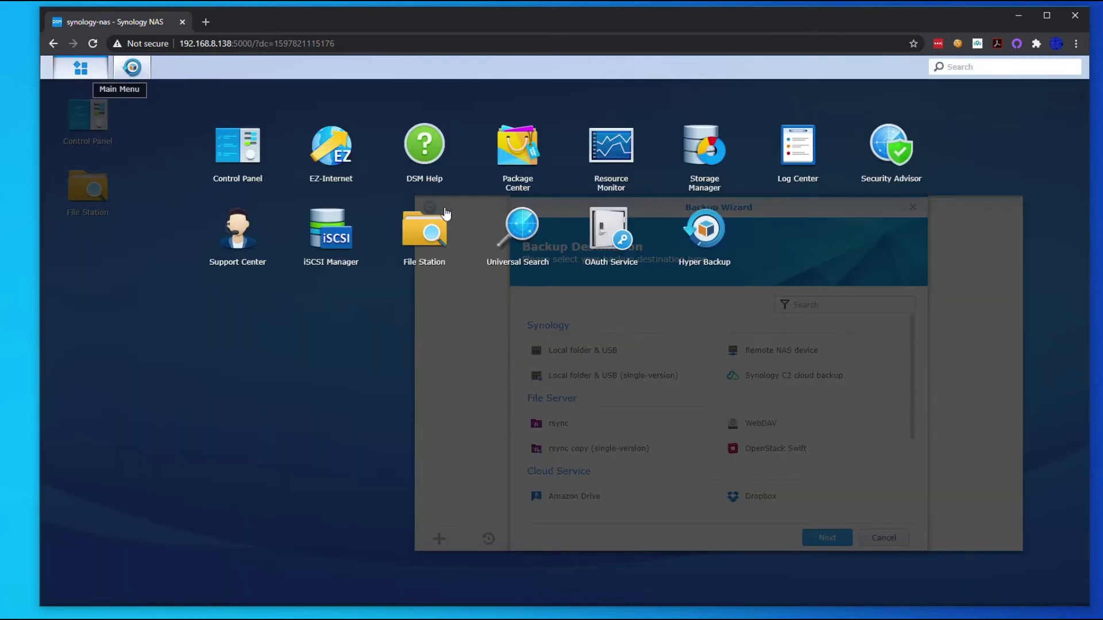
right_click(692, 233)
click(723, 243)
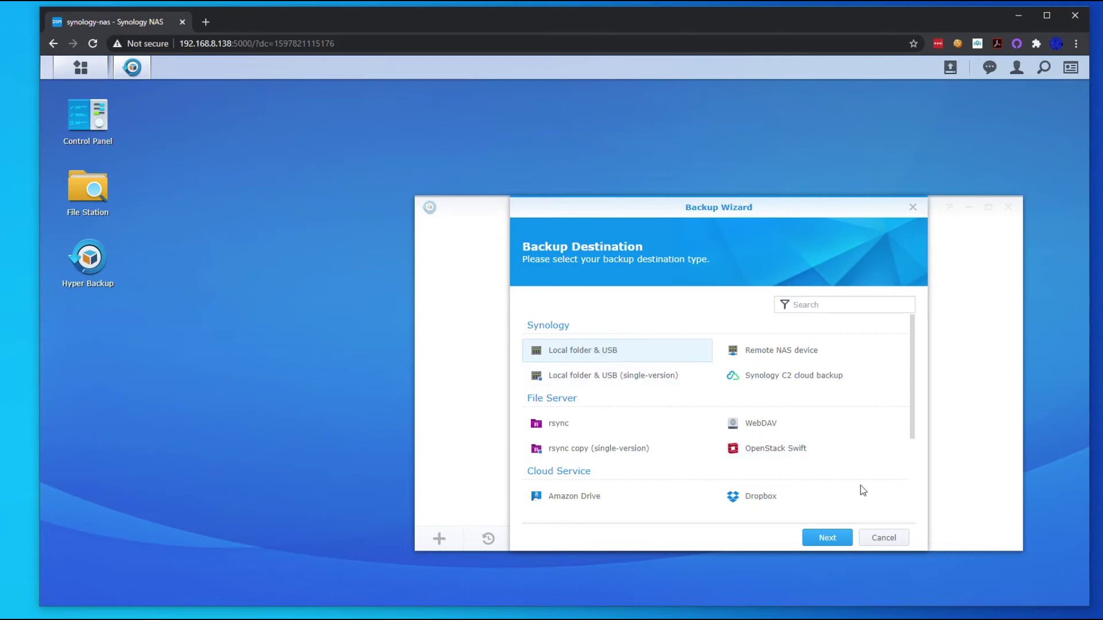
- Choose Local folder & USB with usbshare1 as the backup destination
click(834, 540)
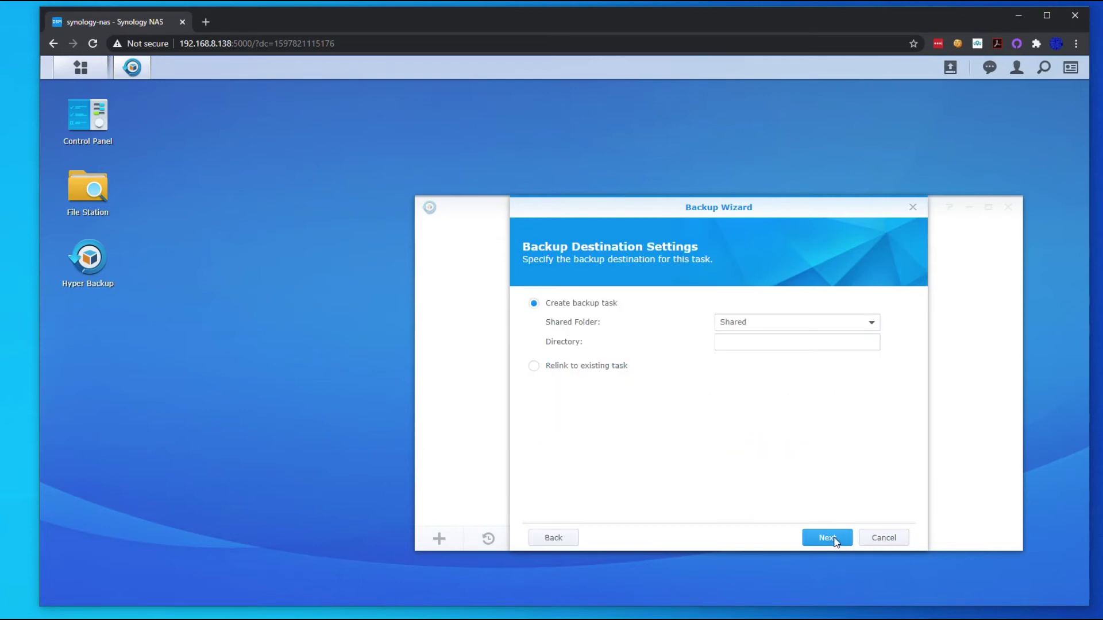
click(796, 325)
click(792, 359)
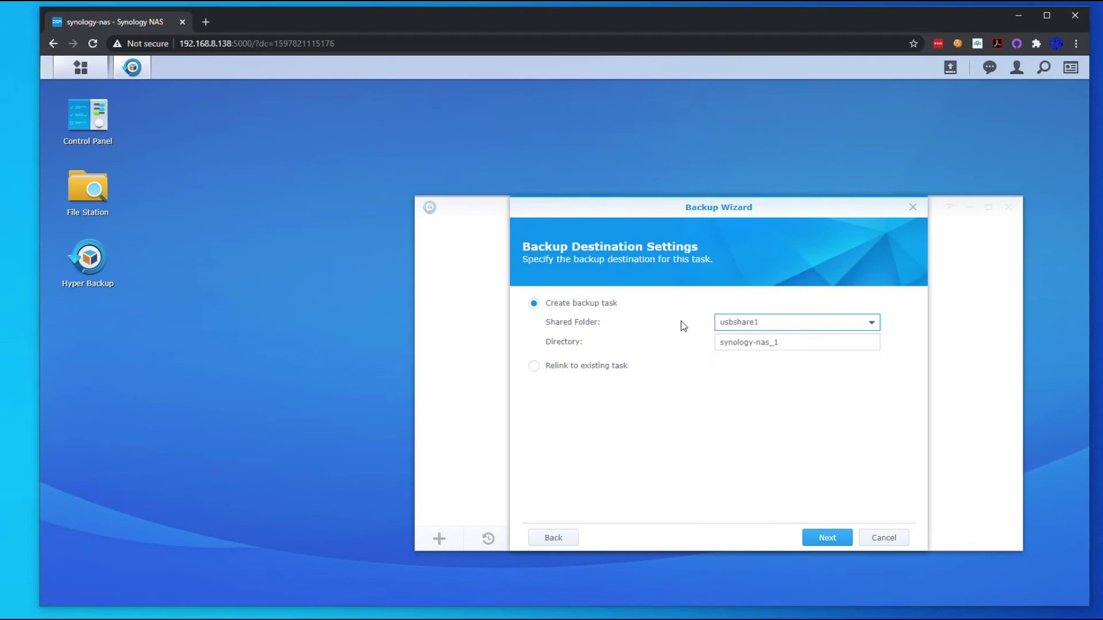
click(823, 534)
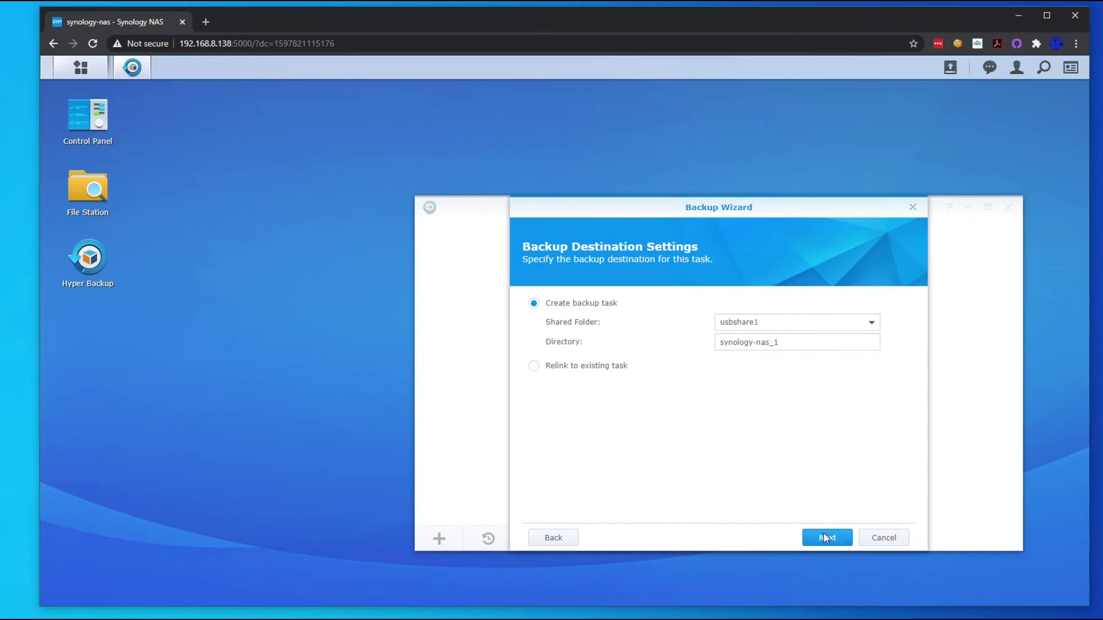
- Back up Volume 1's Shared folder, skip application backup, and schedule it daily at 02:00
click(543, 305)
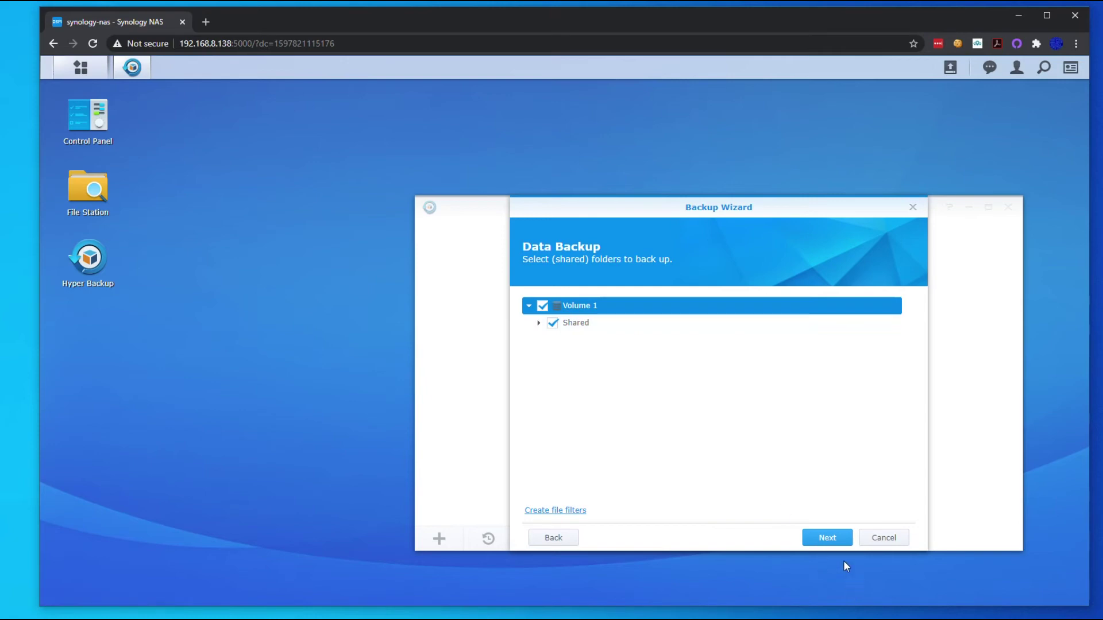
click(830, 538)
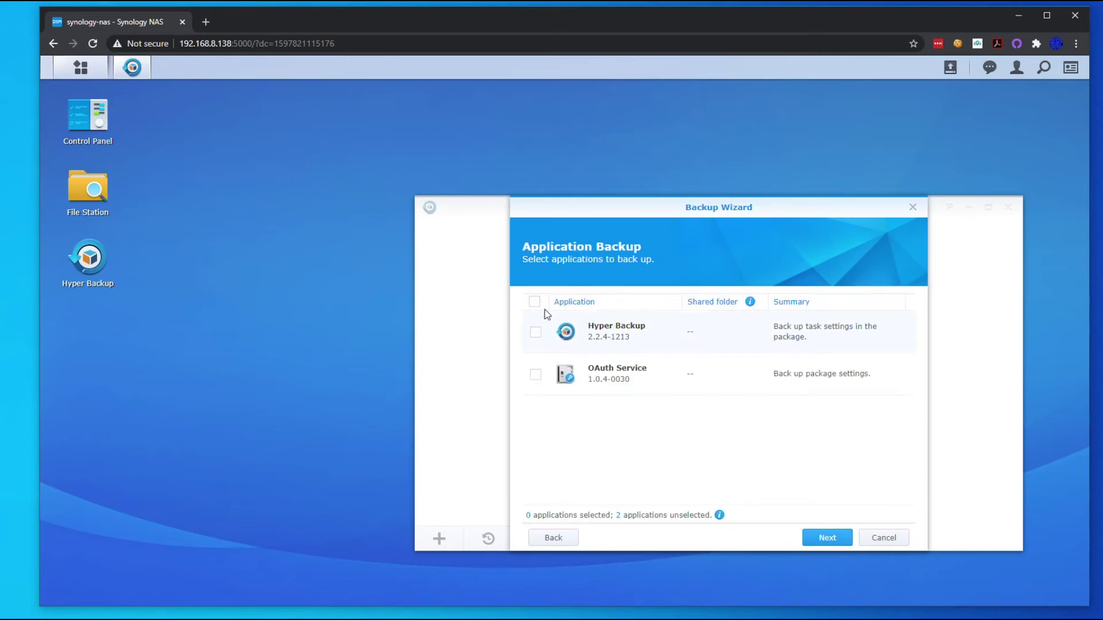
click(830, 539)
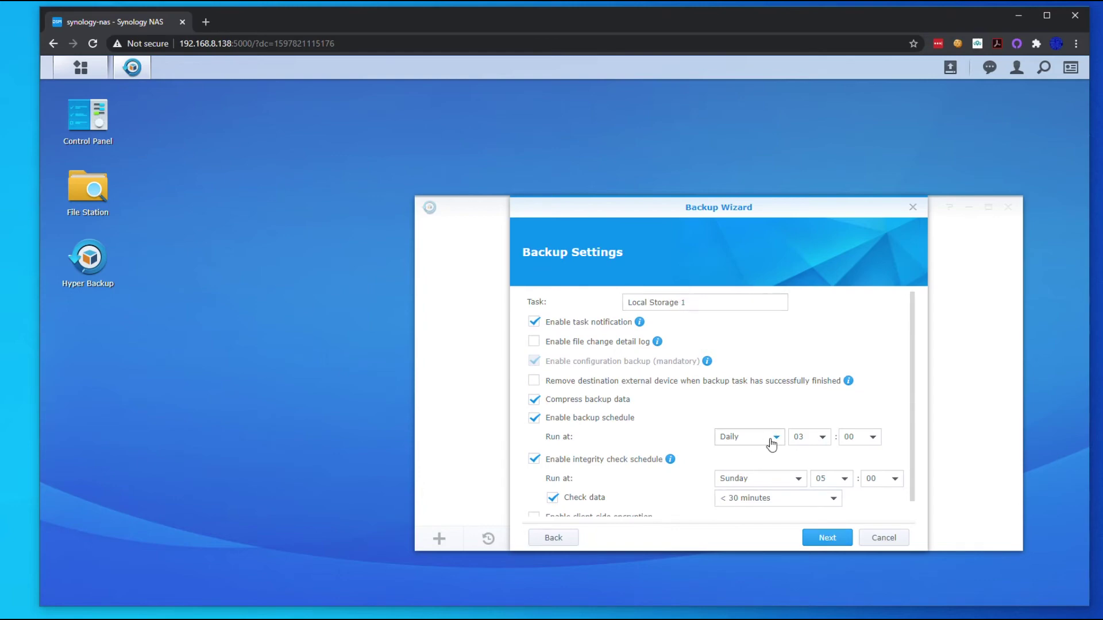
click(823, 440)
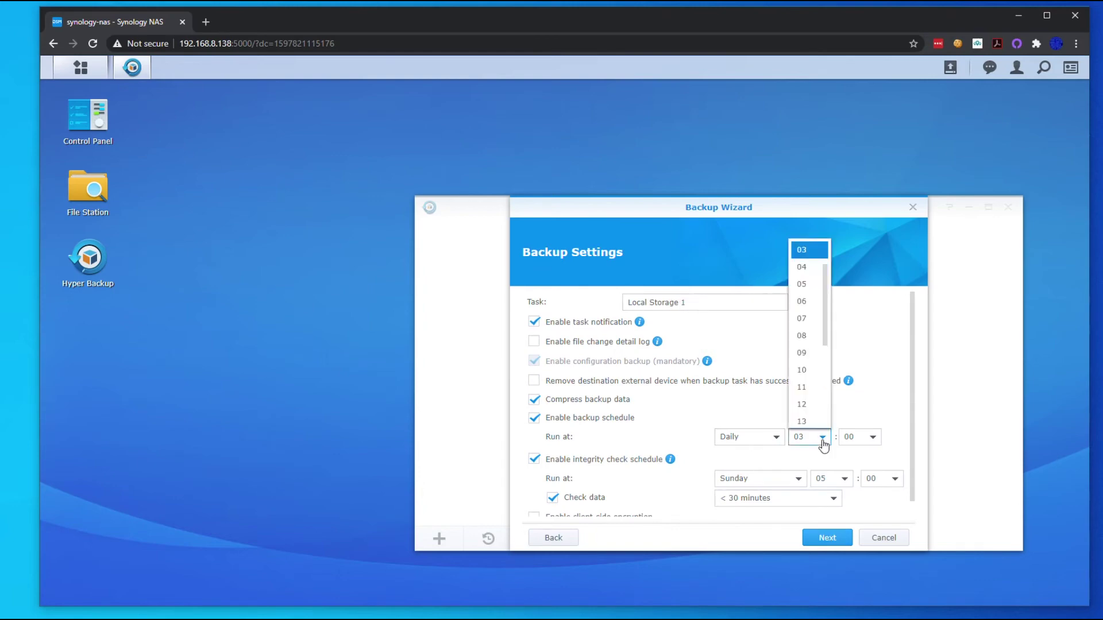
click(803, 270)
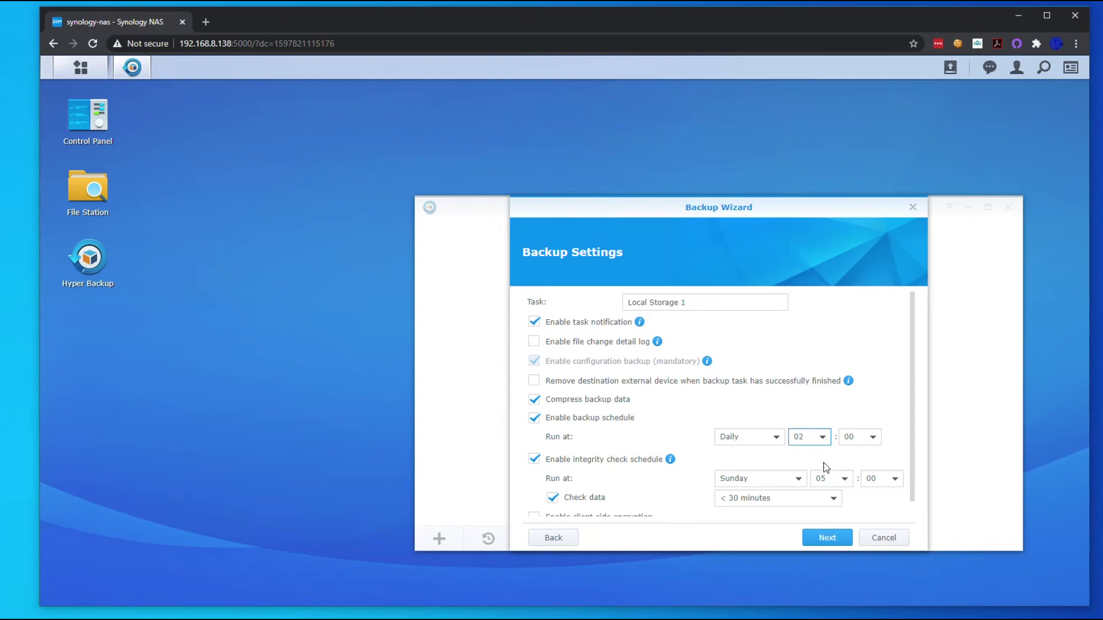
scroll(799, 488, down, 1)
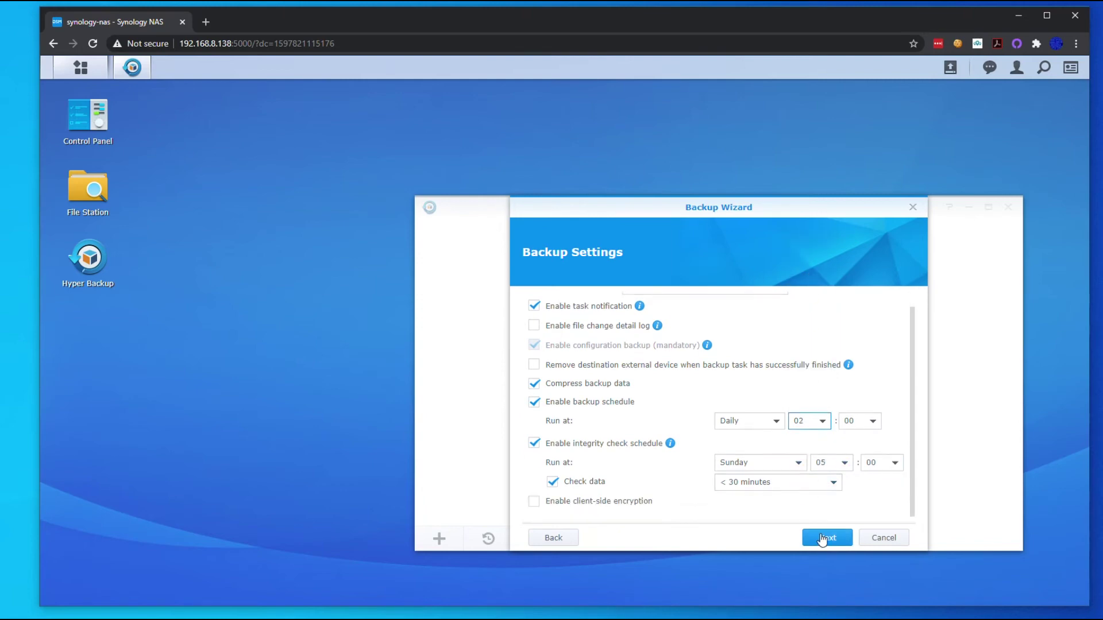
click(823, 539)
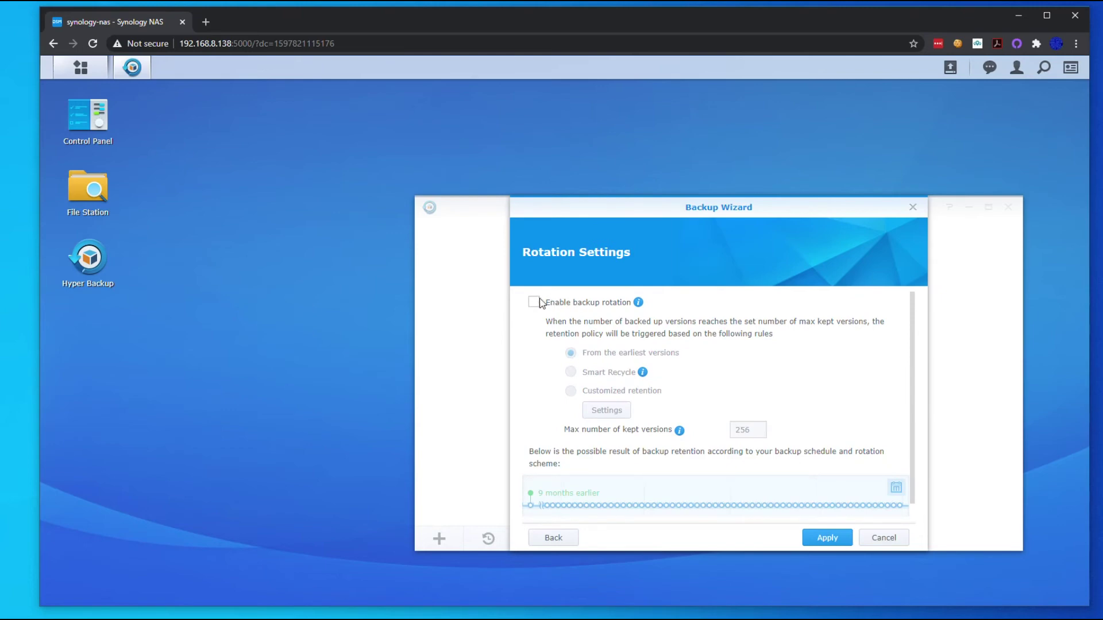
- Enable backup rotation, apply the task without backing up now, and close Hyper Backup
click(533, 302)
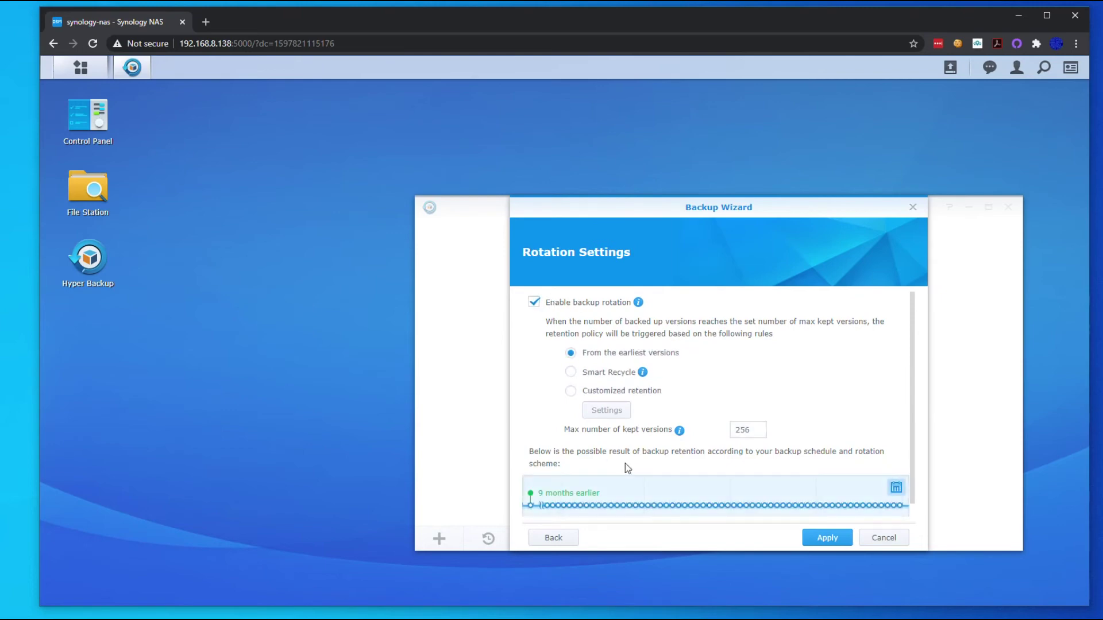
drag(758, 430, 704, 438)
click(827, 539)
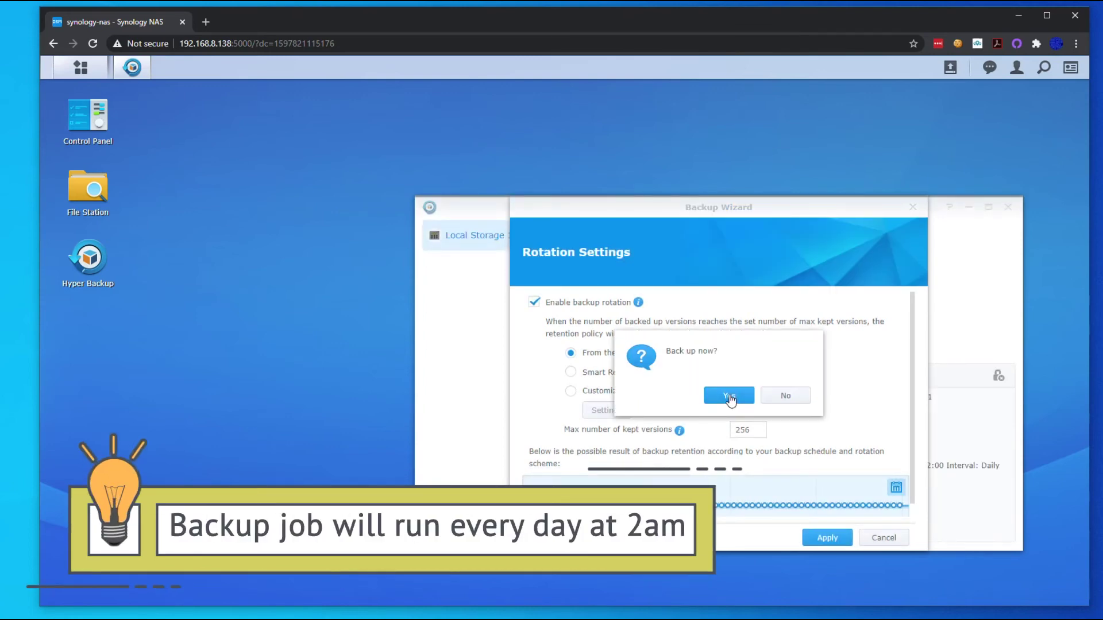
click(792, 397)
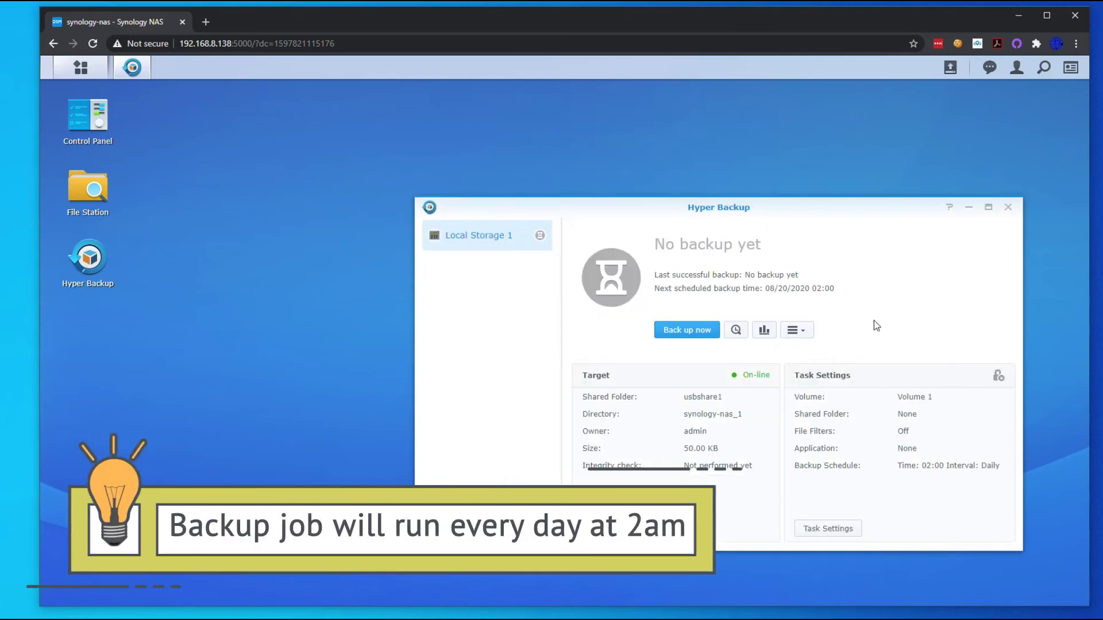
drag(802, 206, 614, 150)
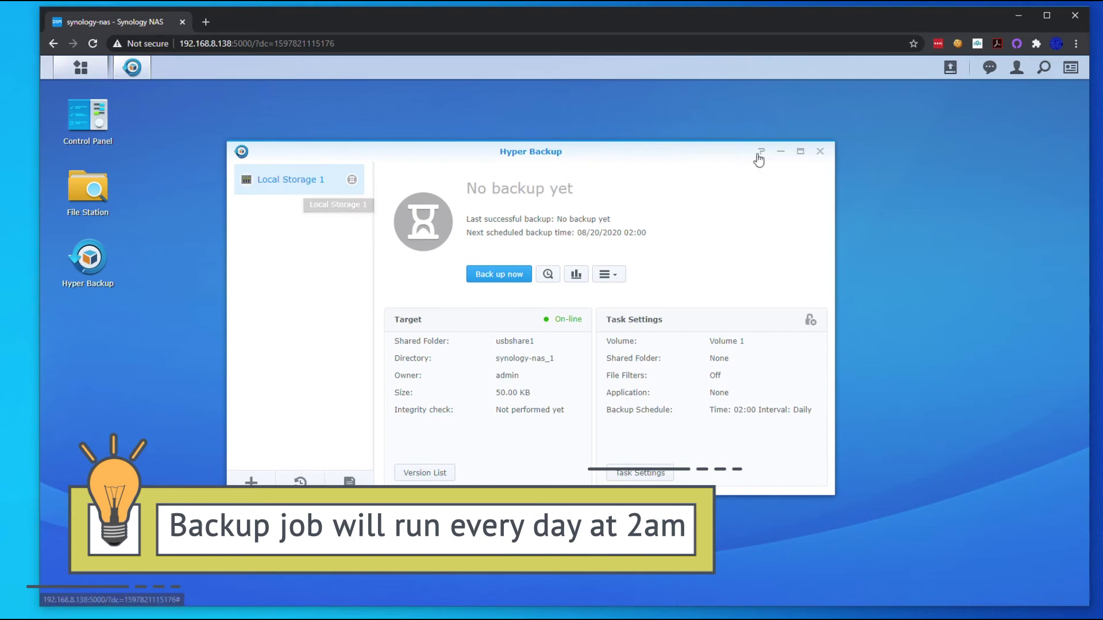
click(820, 151)
click(89, 189)
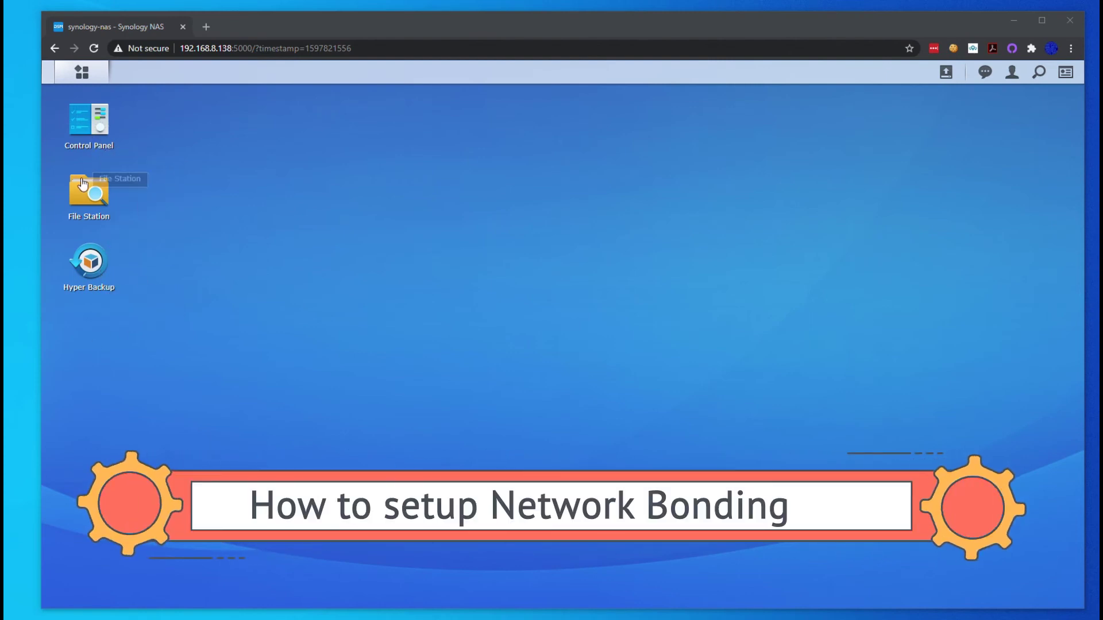
- Show the Network Interface list in Control Panel's Advanced Mode network settings
click(89, 128)
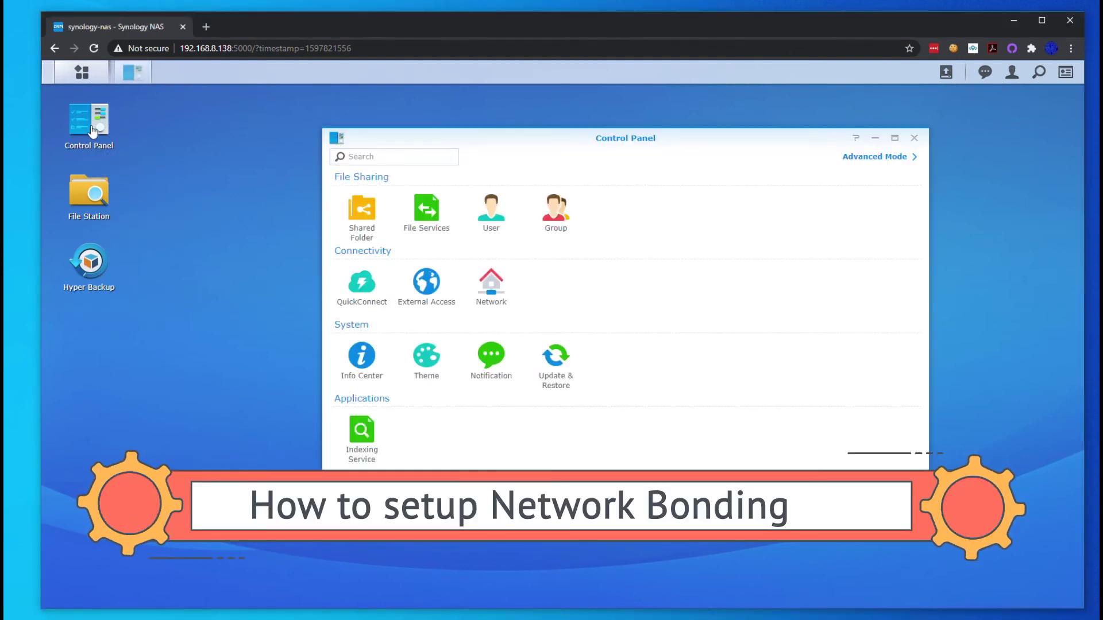
click(861, 158)
click(491, 287)
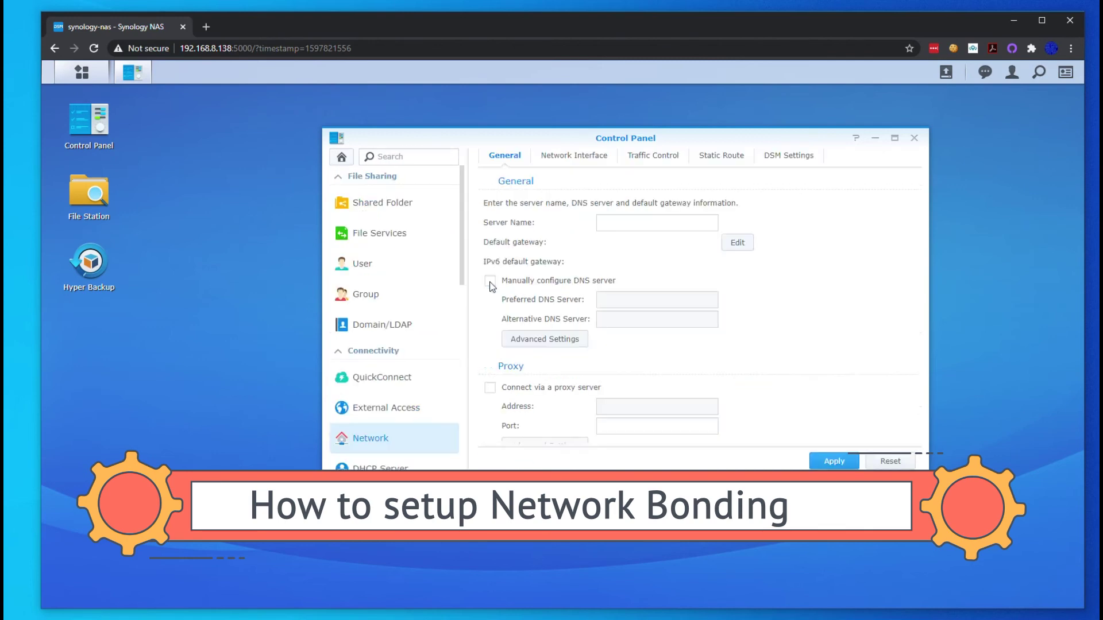
click(582, 158)
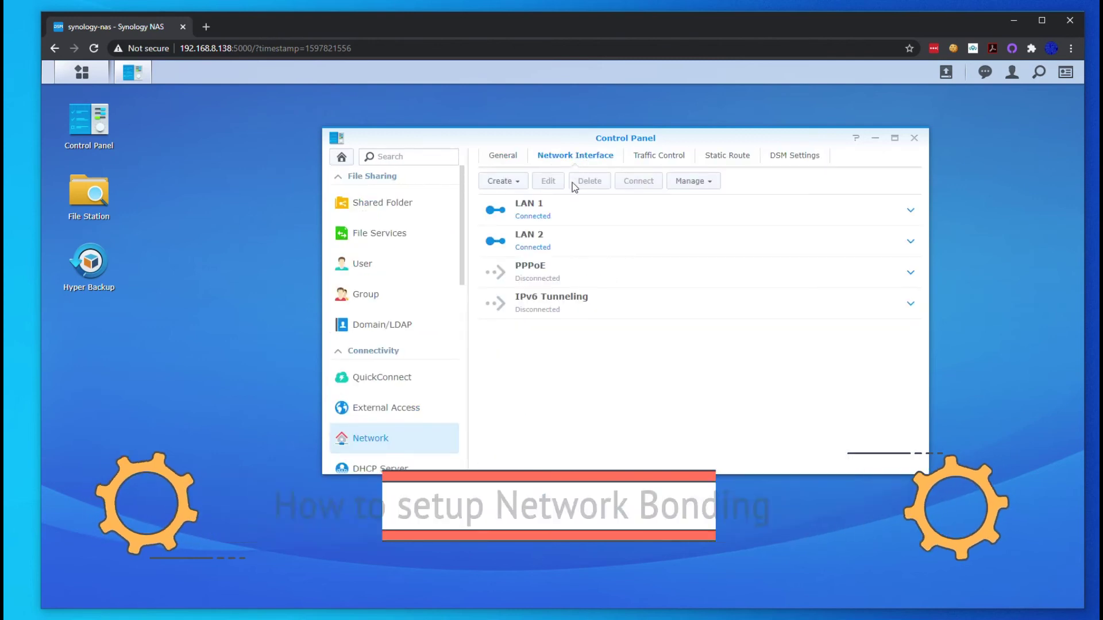
- Prepare an Adaptive Load Balancing bond of LAN 1 and LAN 2 with DHCP, declining confirmation
click(504, 181)
click(528, 201)
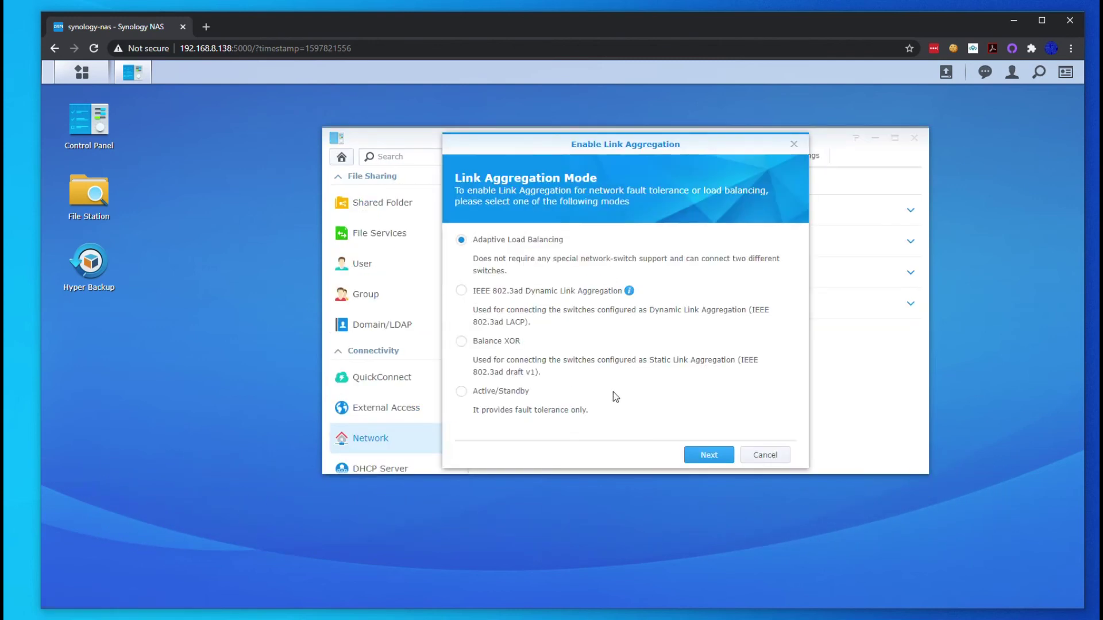
click(698, 453)
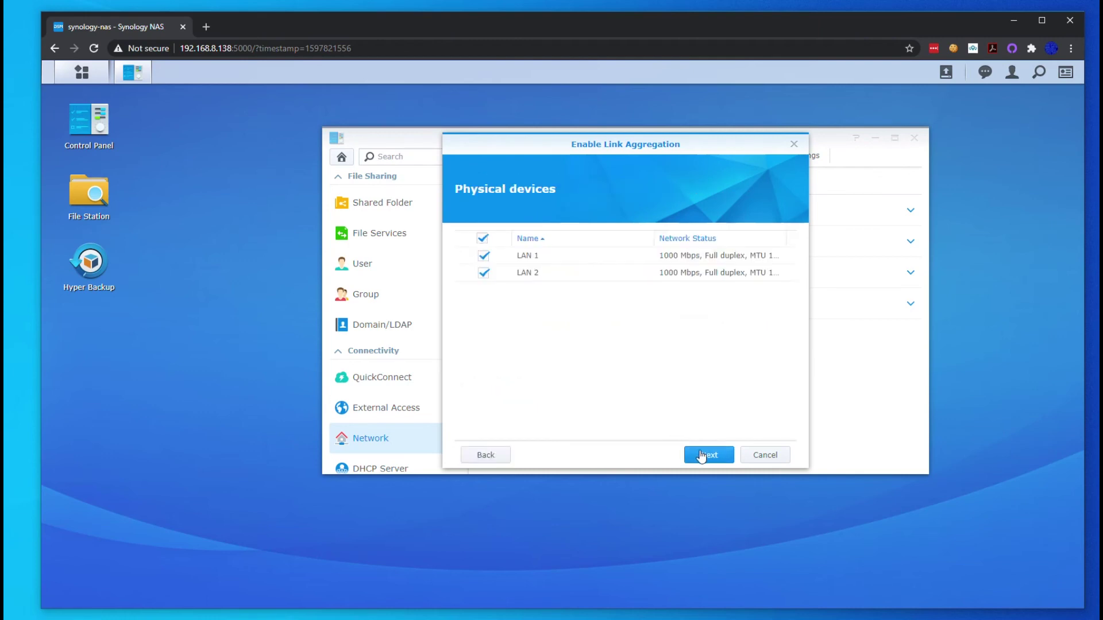
click(702, 456)
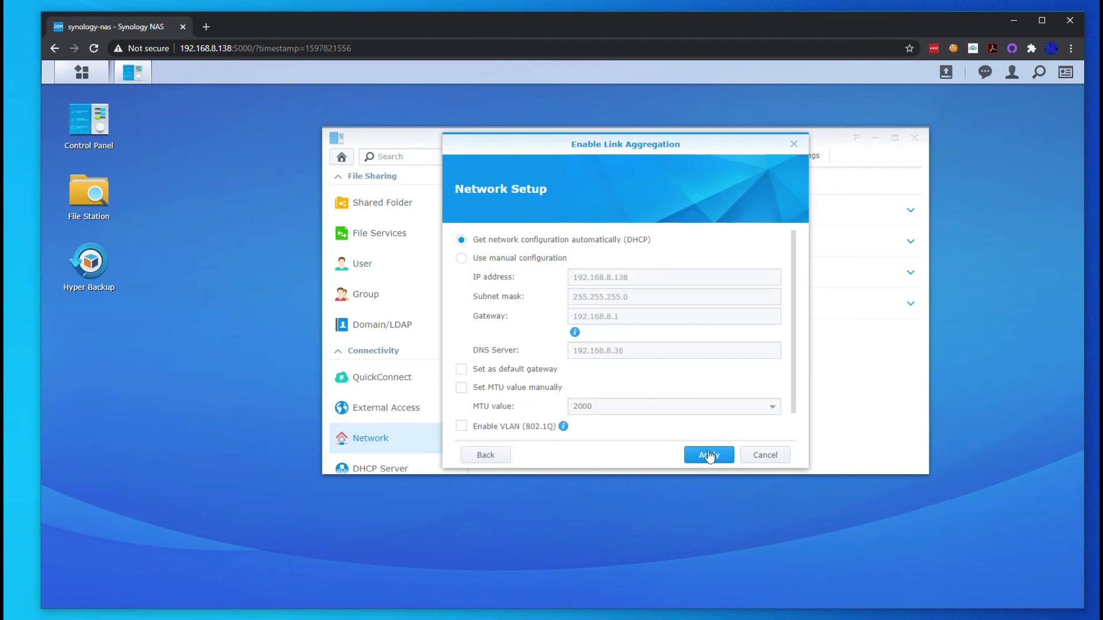
click(711, 455)
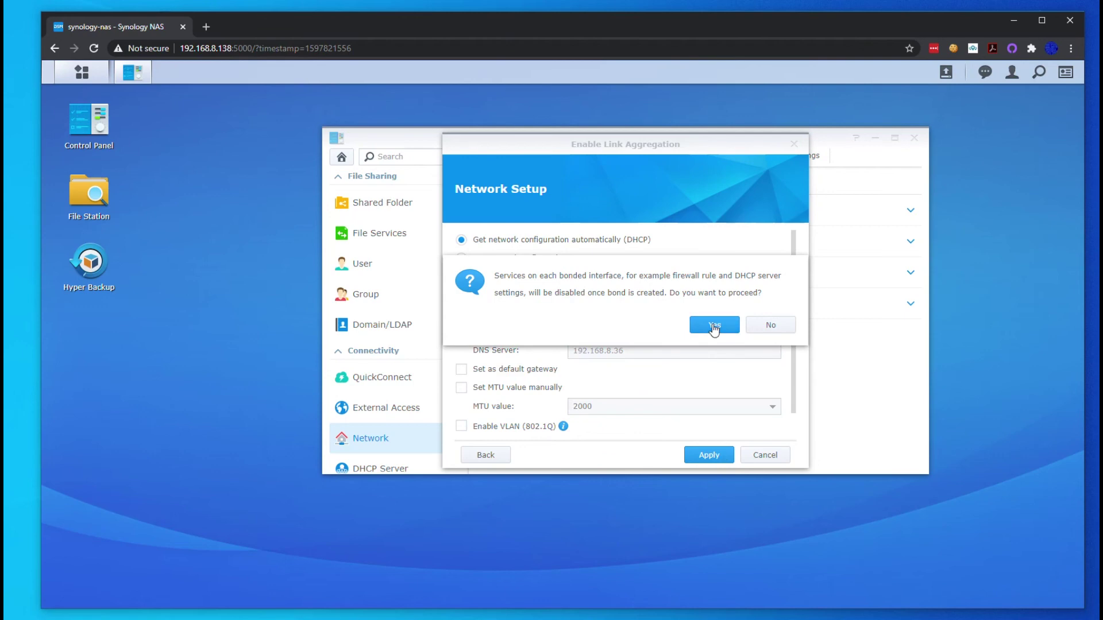
click(776, 326)
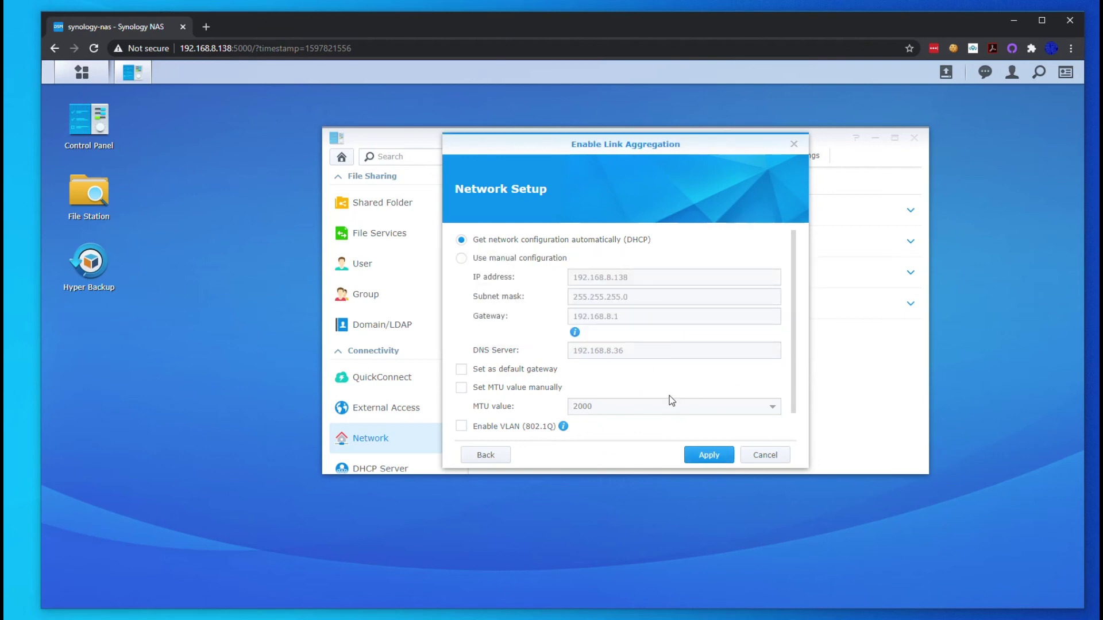
click(467, 461)
- Redo and confirm the Adaptive Load Balancing bond of LAN 1 and LAN 2 with DHCP, then close File Station
click(775, 455)
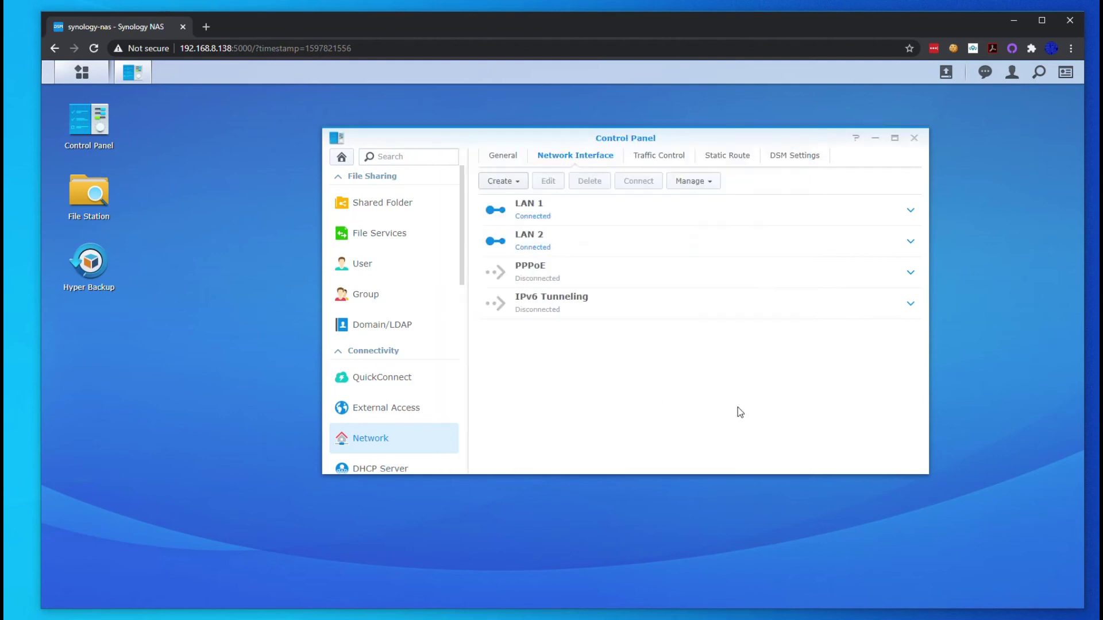
click(510, 182)
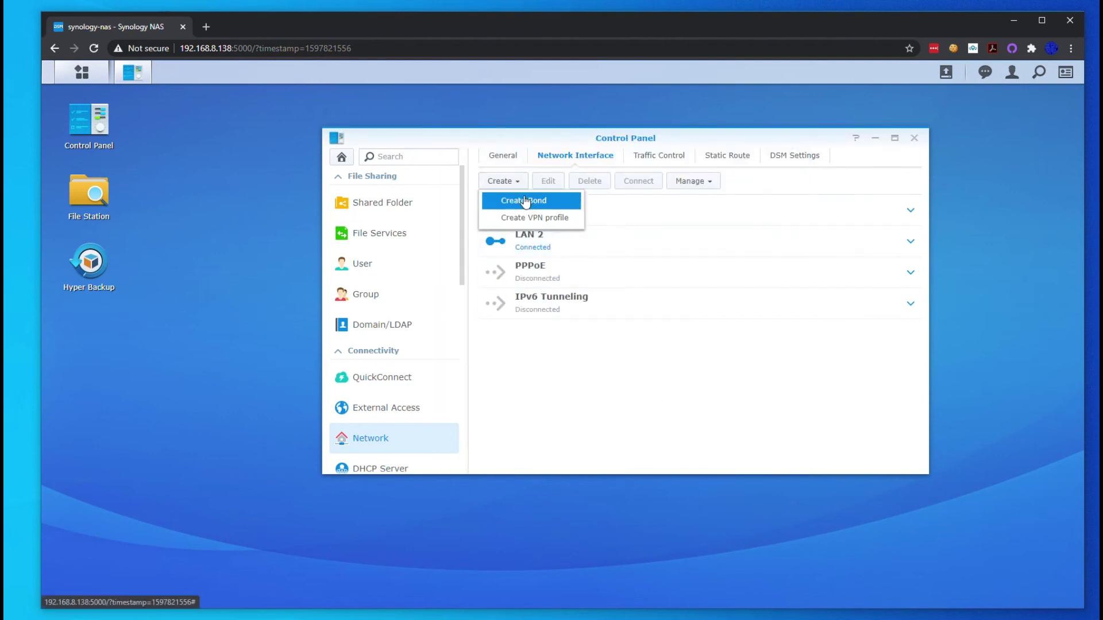
click(524, 199)
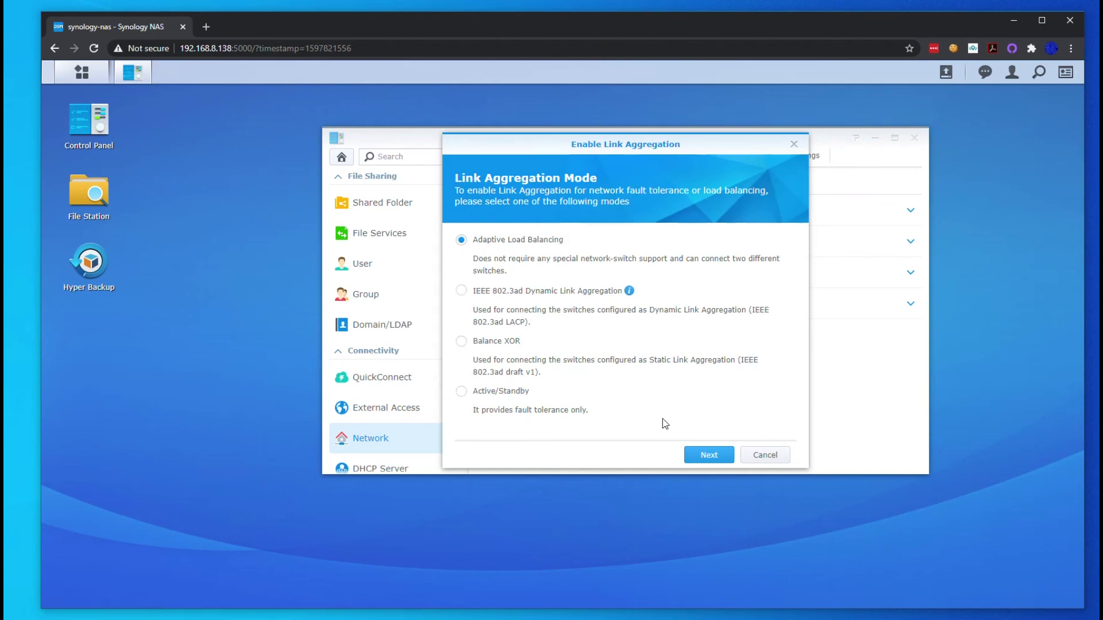
click(706, 458)
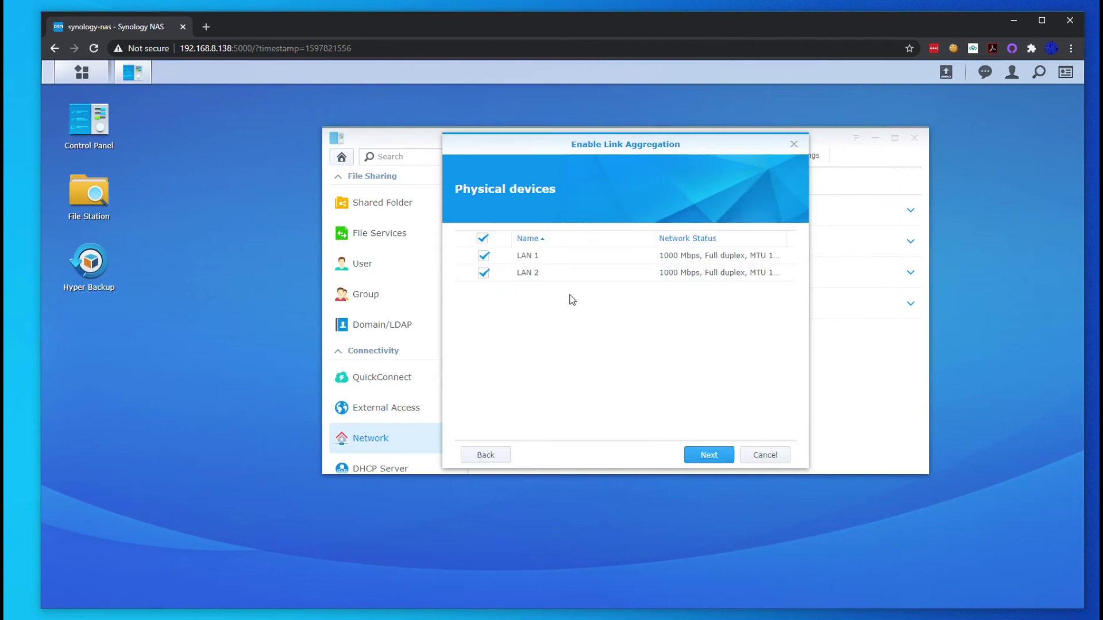
click(722, 454)
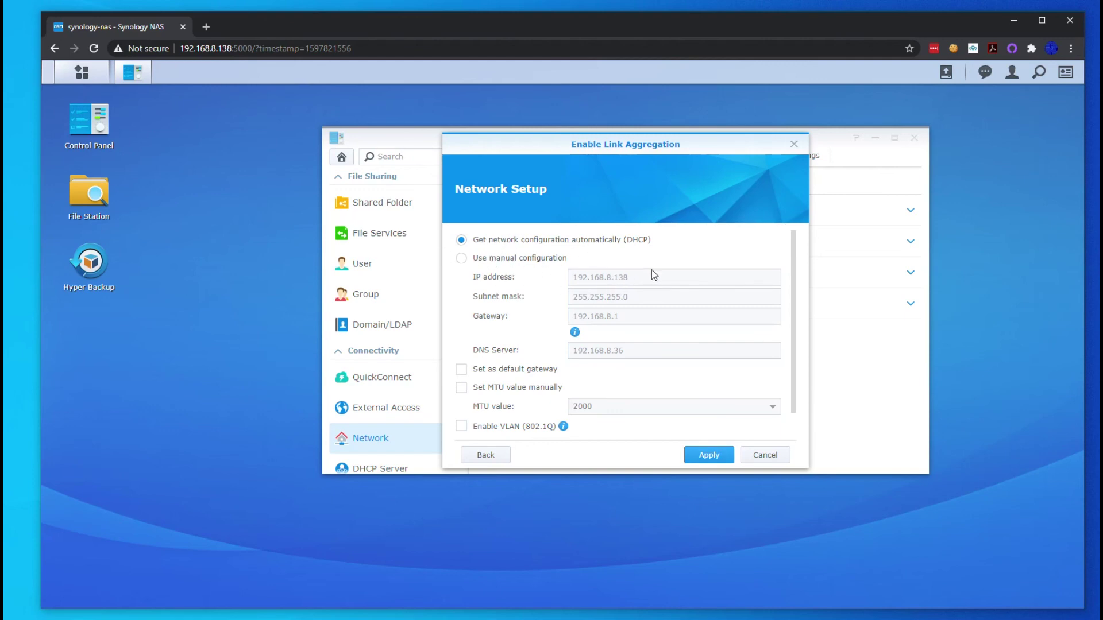
click(708, 454)
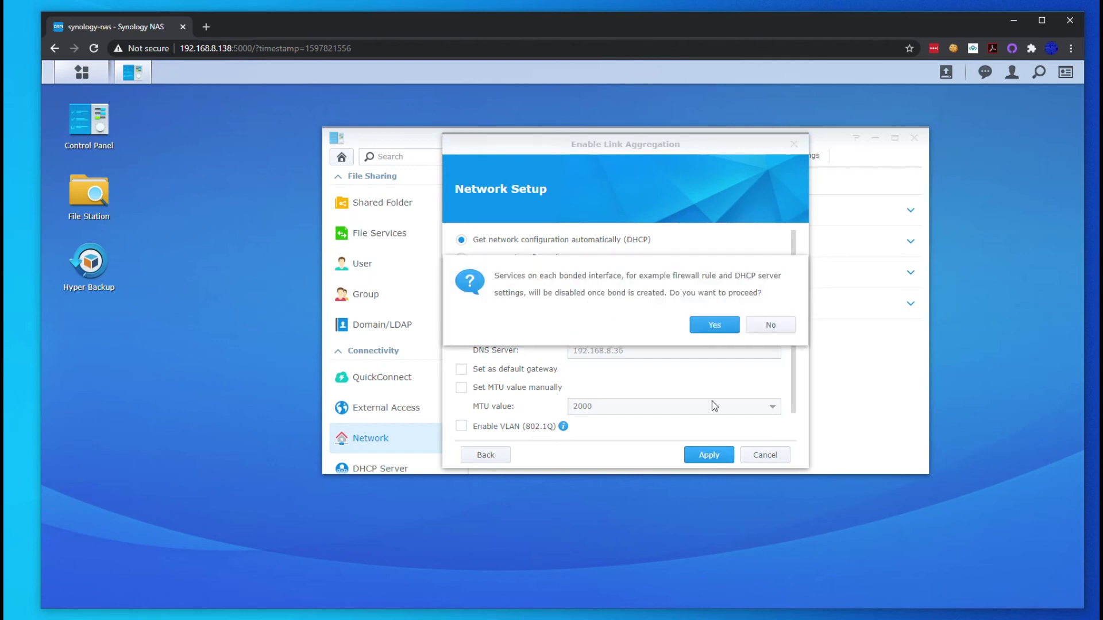
click(711, 326)
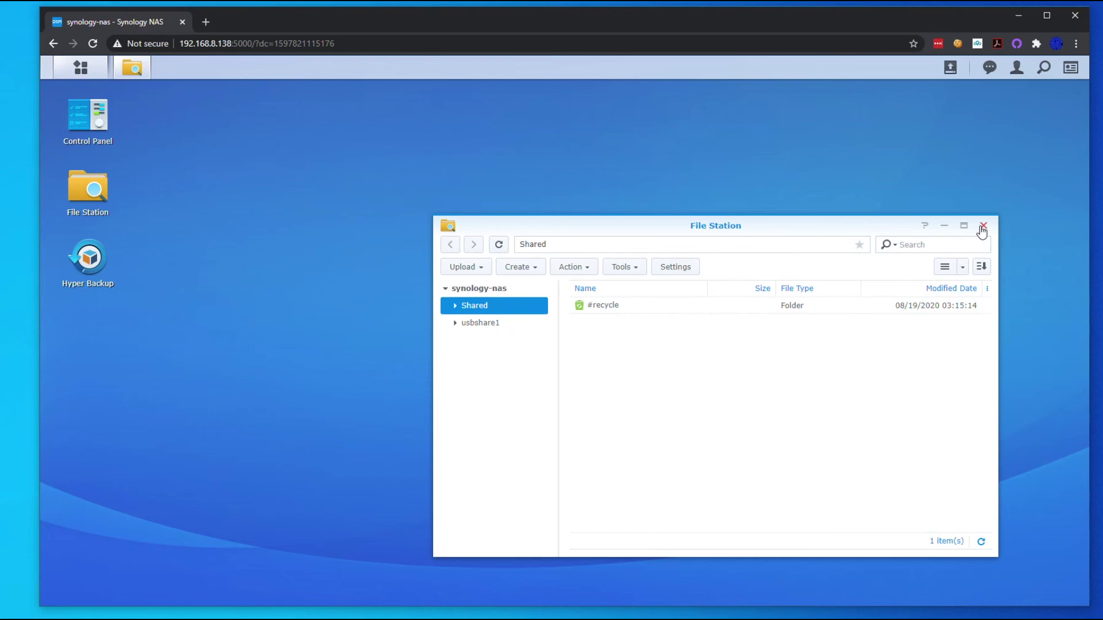
click(982, 226)
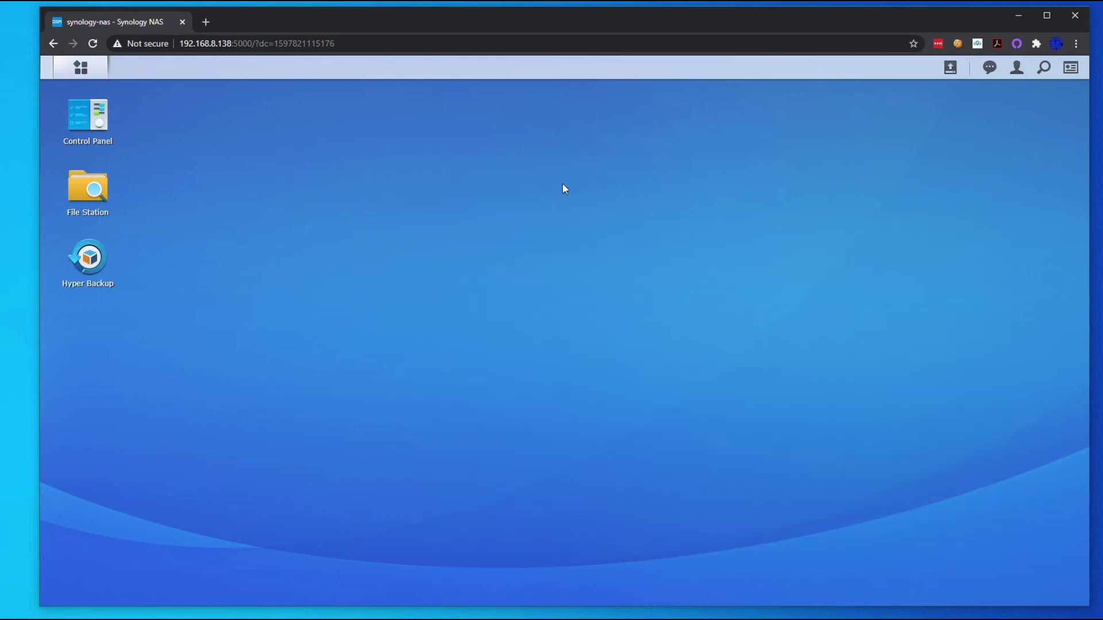